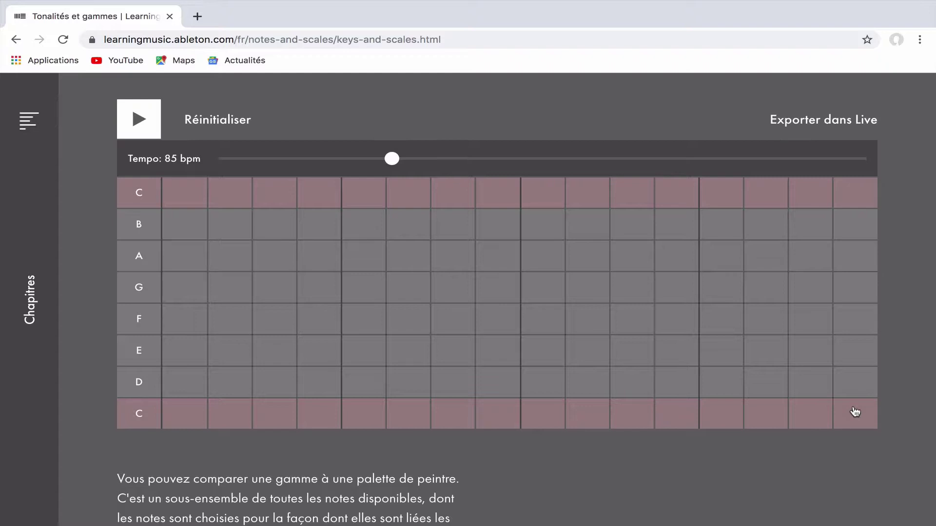
Enter one-step bottom C notes on steps 1–4 and play them back.
left_click(196, 415)
left_click(242, 416)
left_click(271, 416)
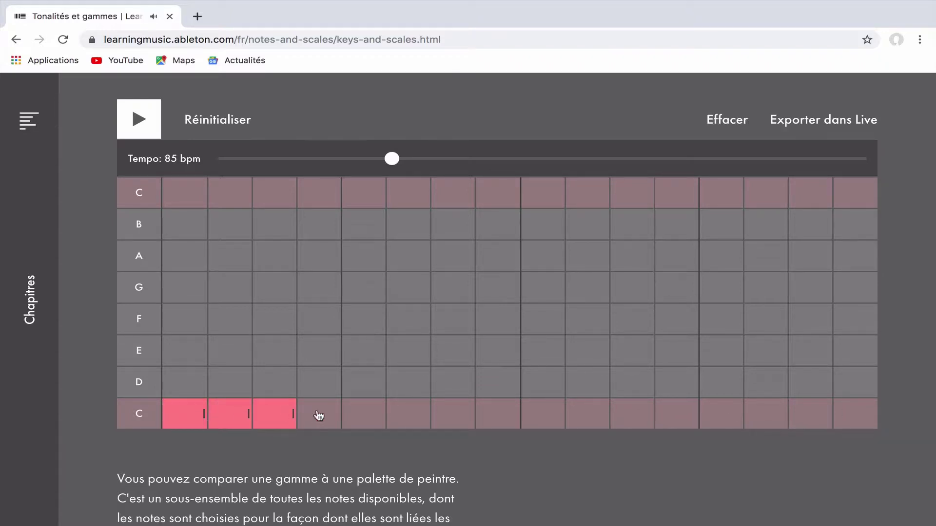
left_click(319, 415)
left_click(133, 108)
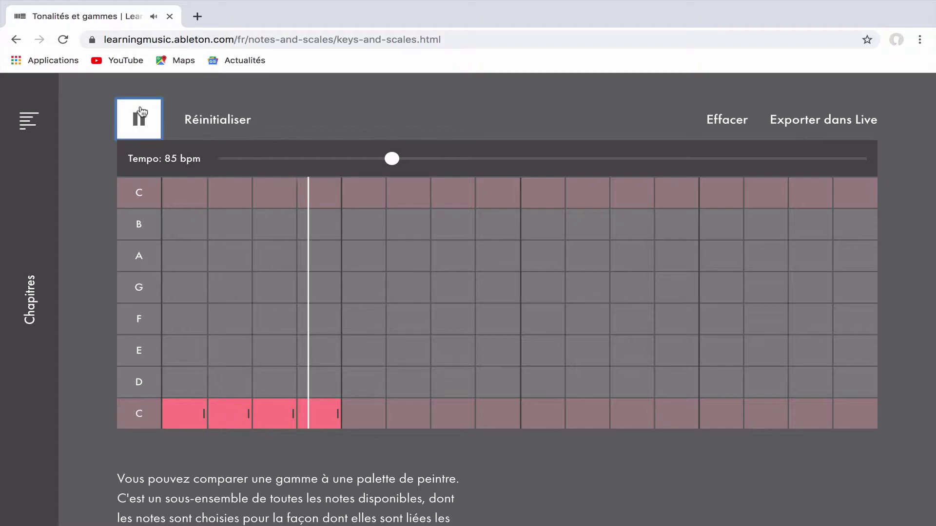
left_click(141, 112)
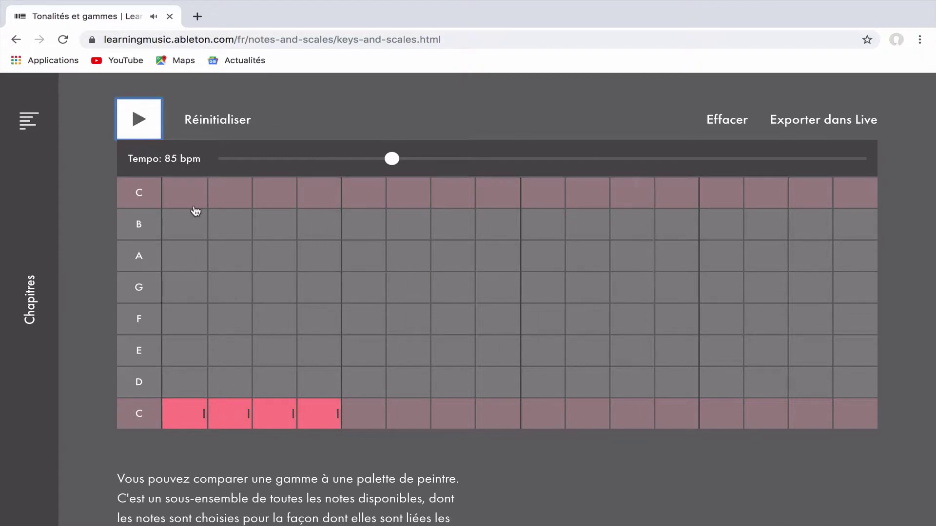
Clear those notes, draw one C note spanning steps 1–4, and play it.
left_click(205, 417)
left_click(205, 418)
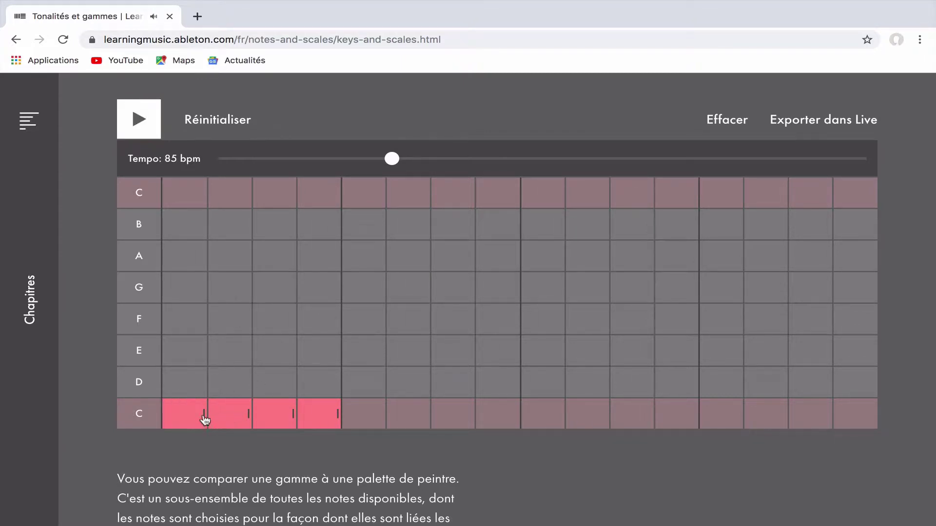
left_click(205, 419)
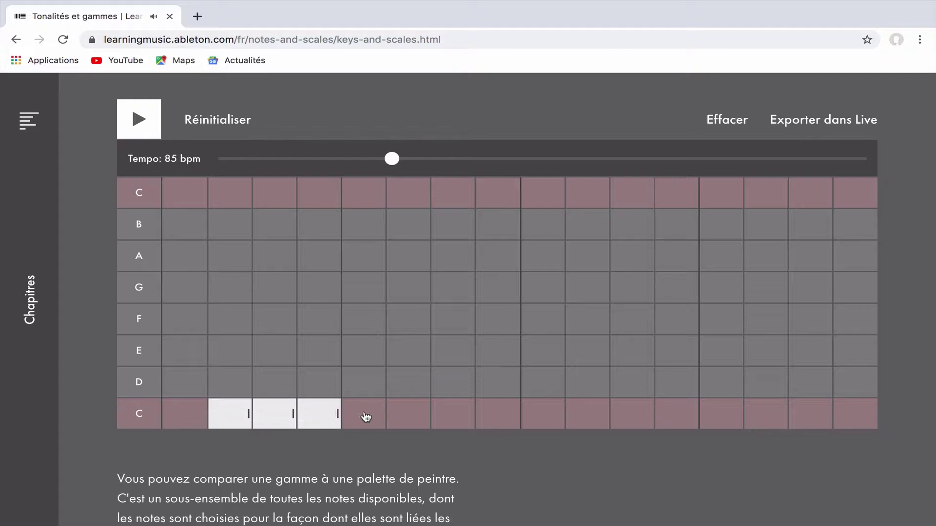
left_click(333, 419)
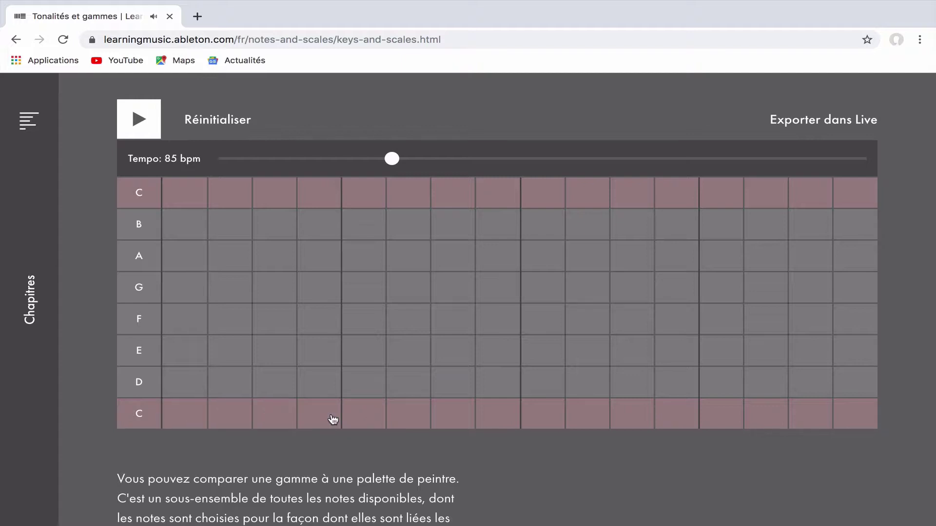
left_click(198, 416)
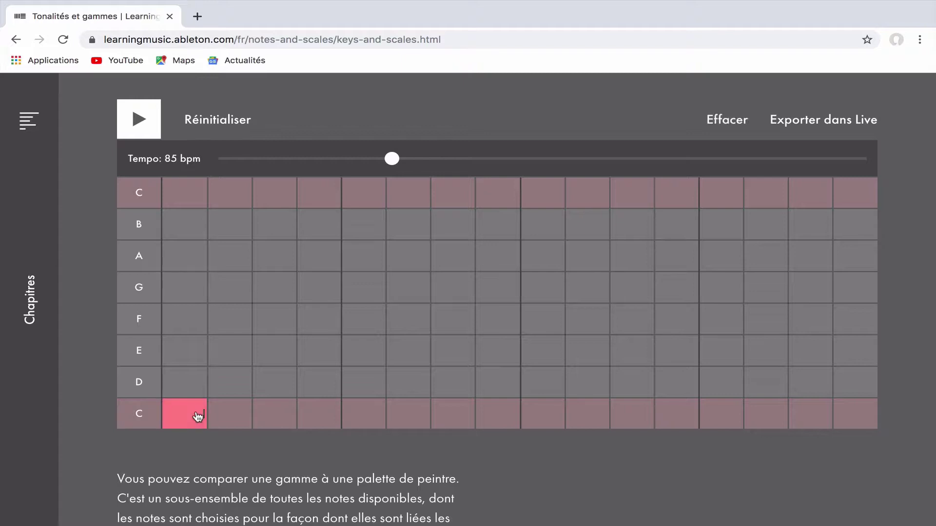
left_click_drag(202, 415, 332, 426)
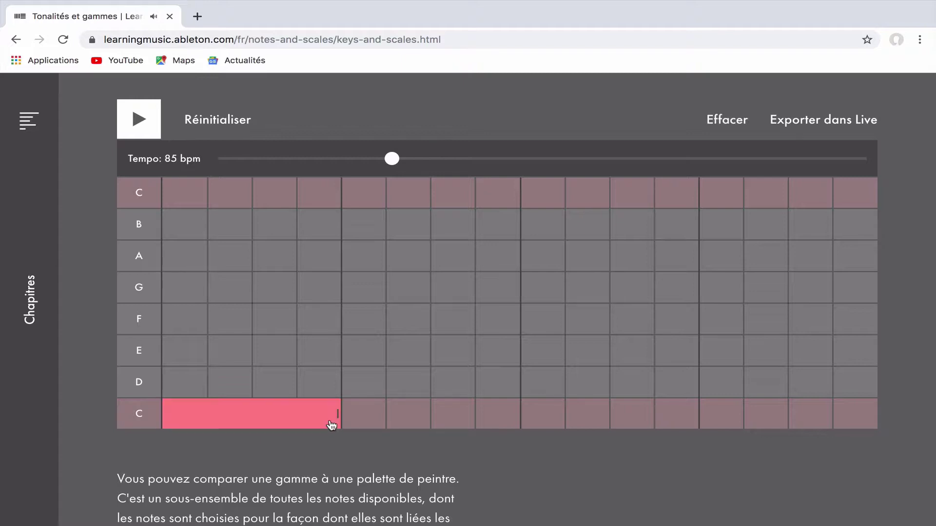
left_click(127, 122)
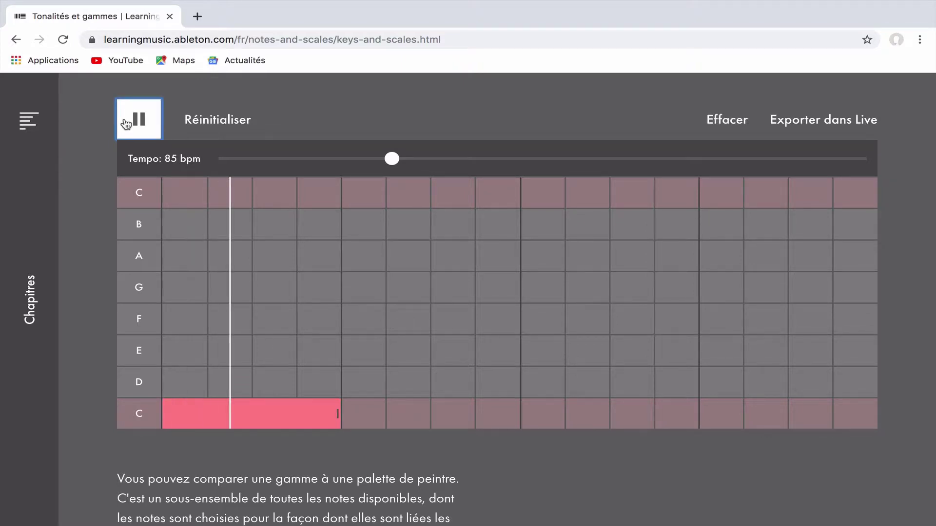
left_click(128, 121)
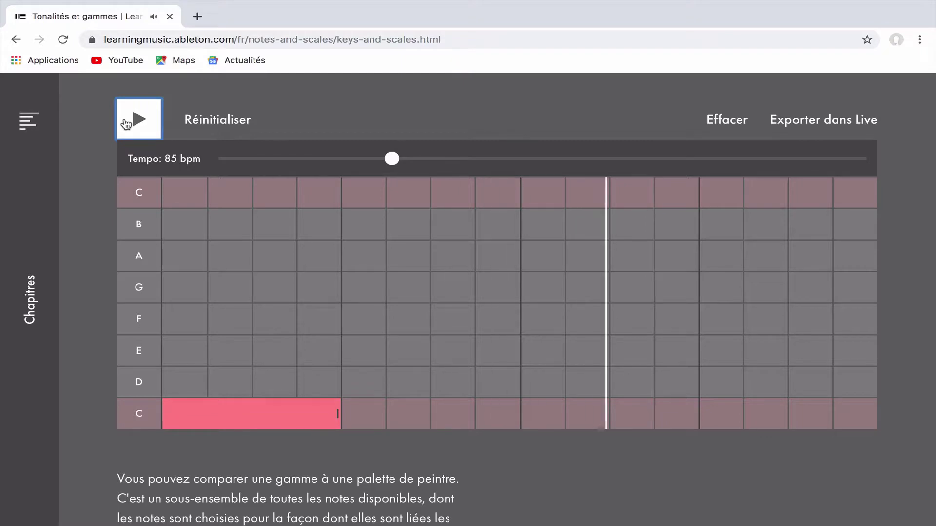
Delete and redraw the four-step C note starting on step 1.
left_click(238, 424)
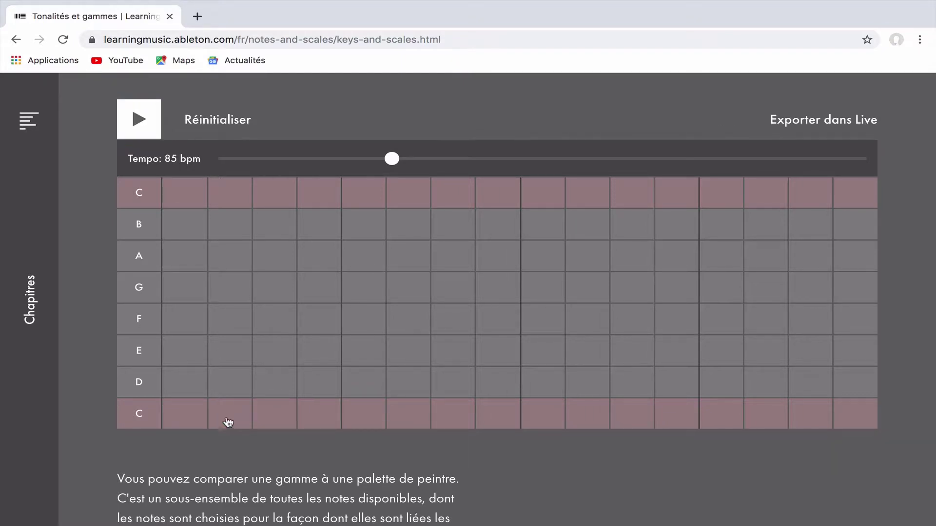
left_click(181, 418)
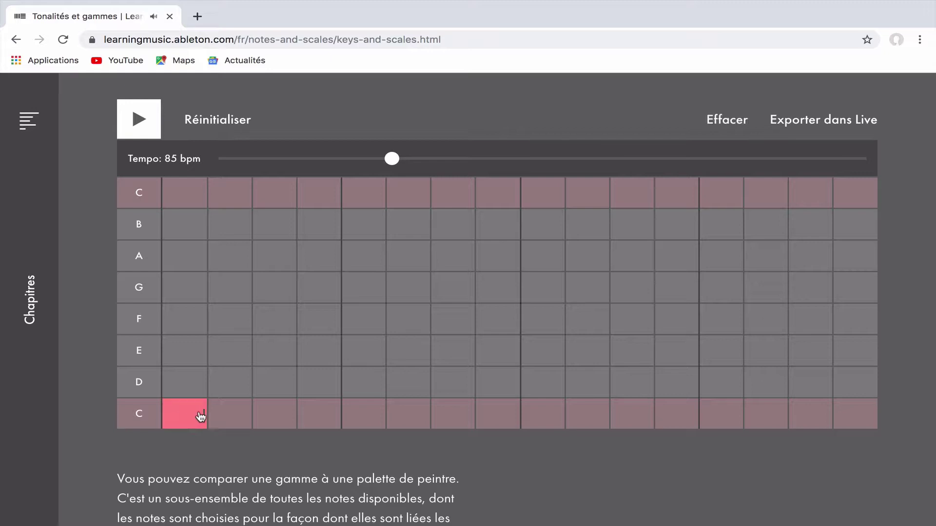
left_click_drag(207, 416, 338, 414)
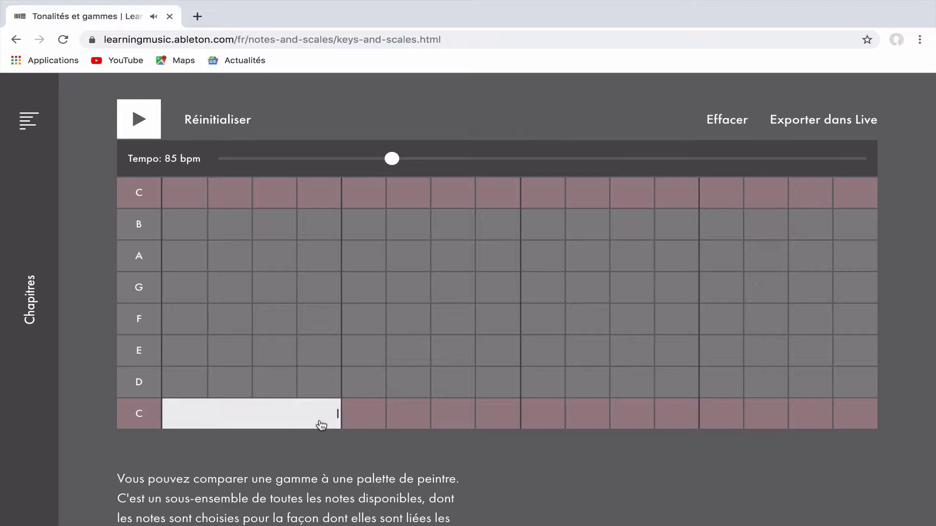
Play the four-step note, then replace it with a C note spanning steps 2–4 and play.
left_click(146, 124)
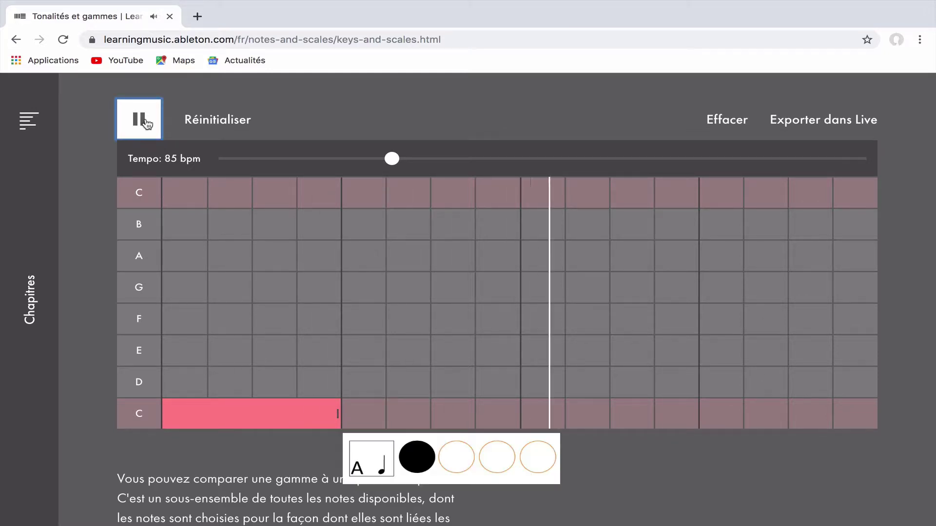
left_click(147, 124)
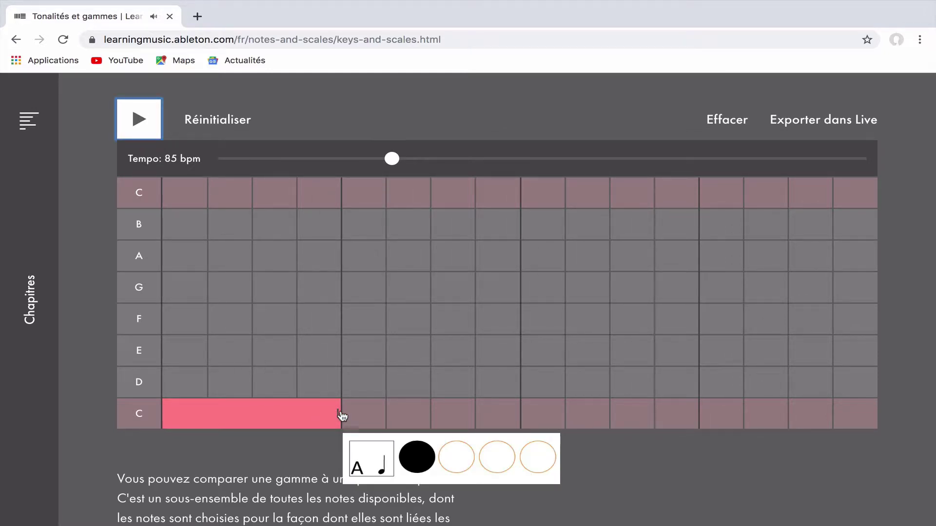
left_click(302, 416)
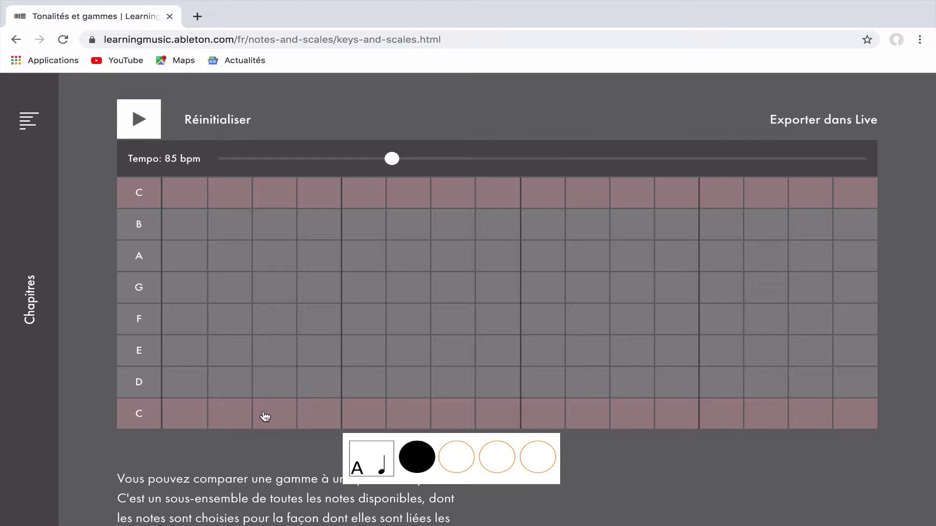
left_click(224, 415)
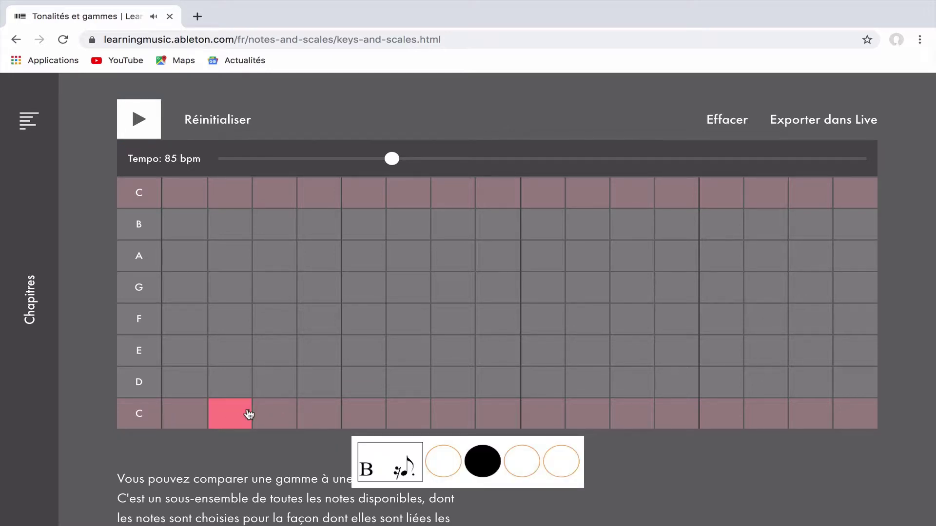
left_click_drag(248, 414, 321, 415)
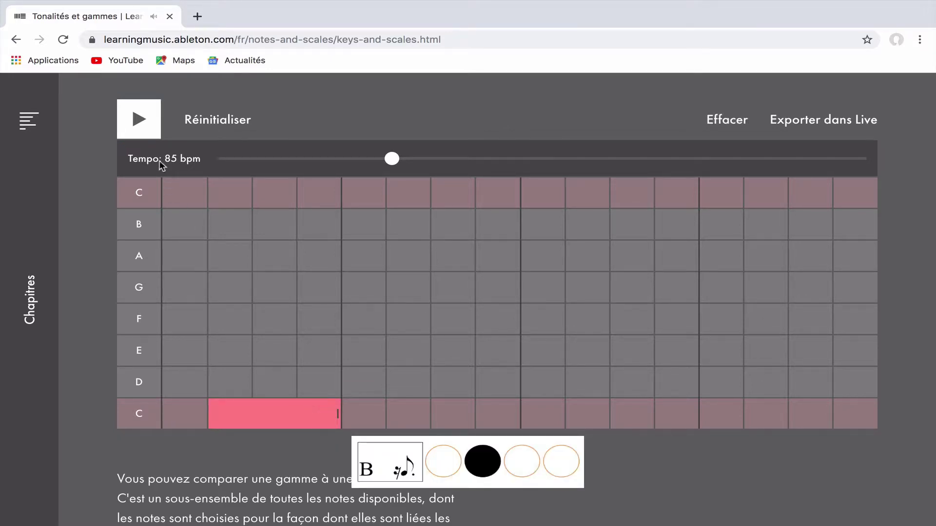
left_click(144, 125)
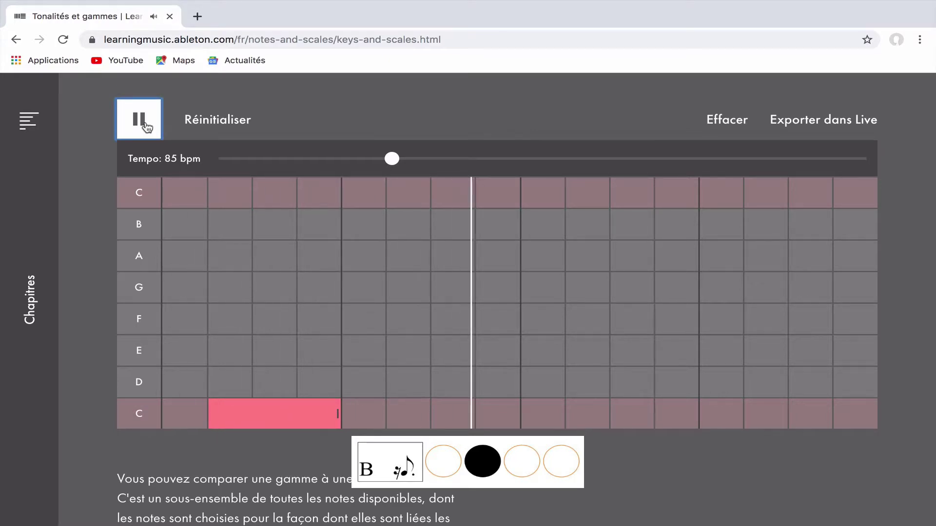
left_click(145, 126)
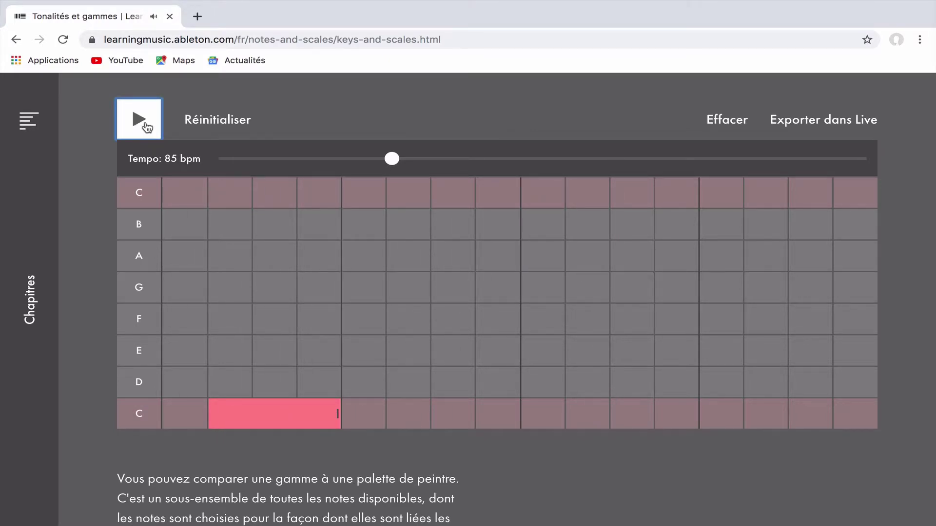
Replace it with a two-step C note on steps 3–4 and play it.
left_click(292, 411)
left_click(276, 418)
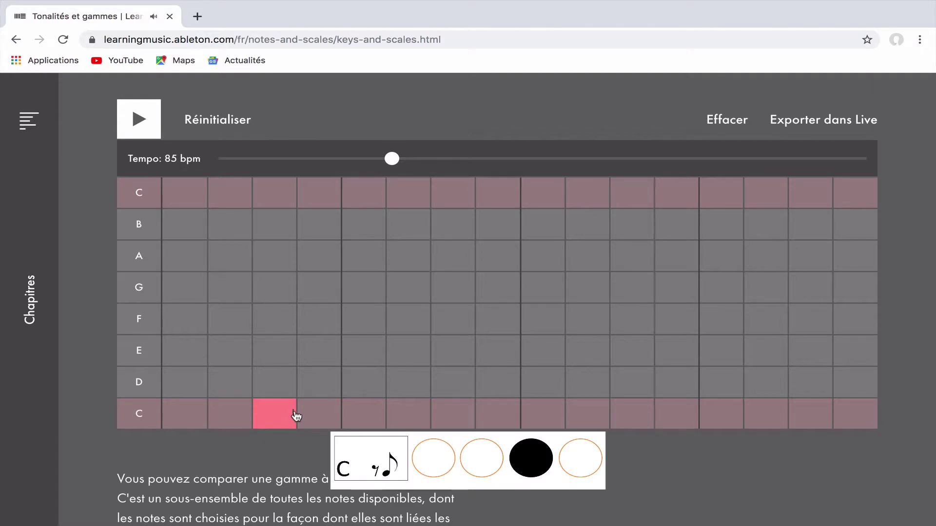
left_click_drag(293, 413, 325, 414)
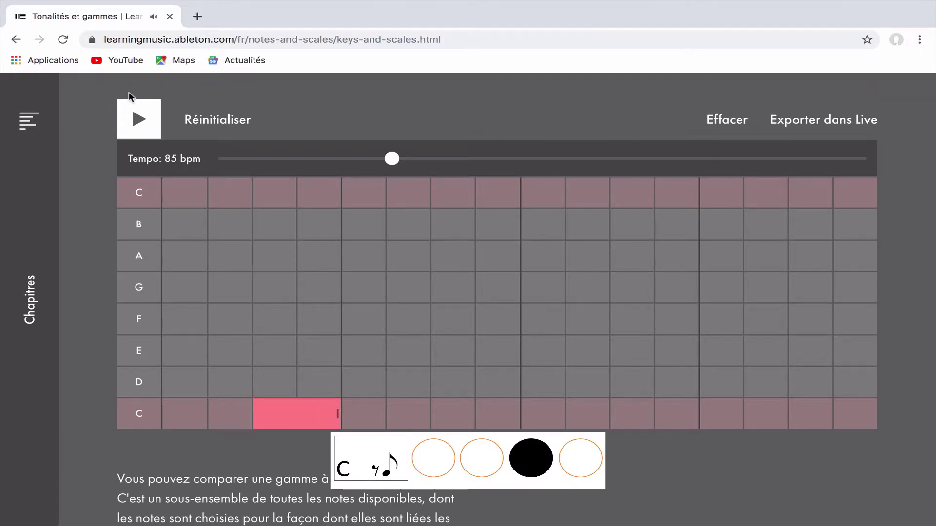
left_click(136, 120)
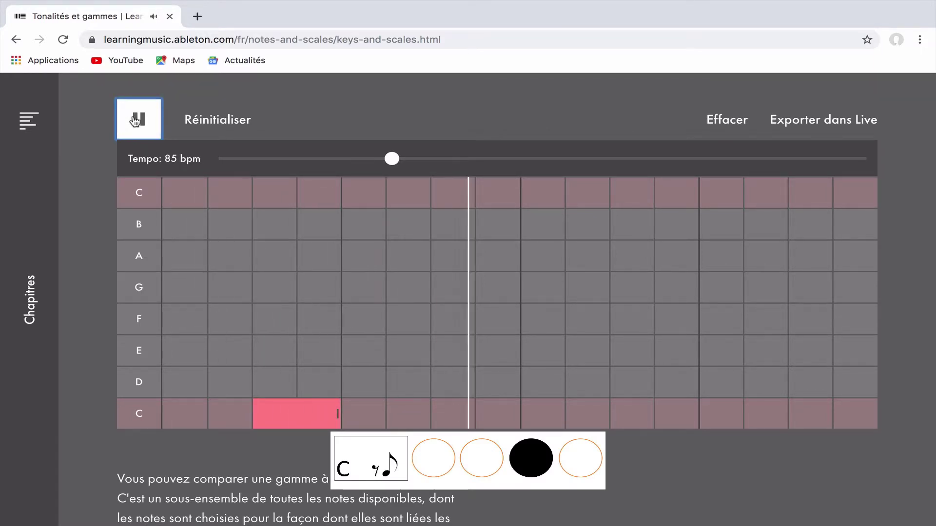
left_click(136, 120)
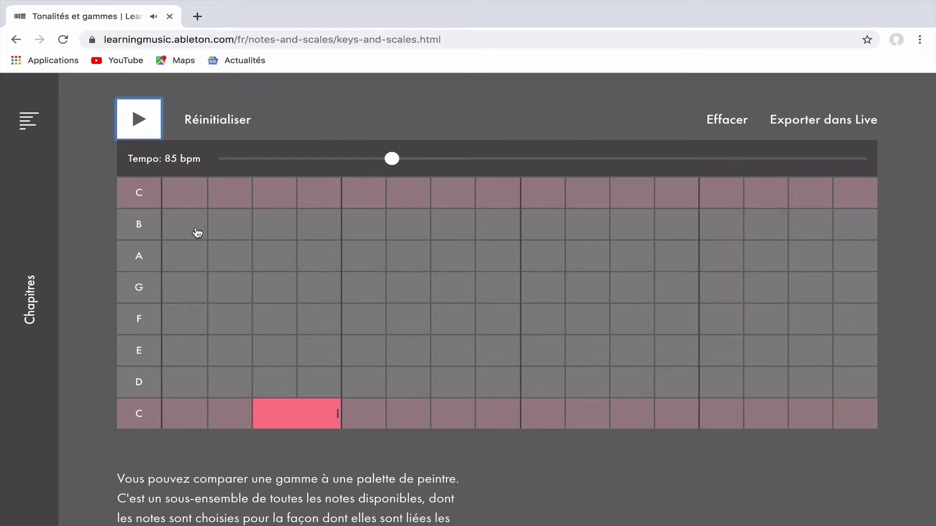
Move the C note to step 4 alone, play that rhythm, then remove it.
left_click(291, 415)
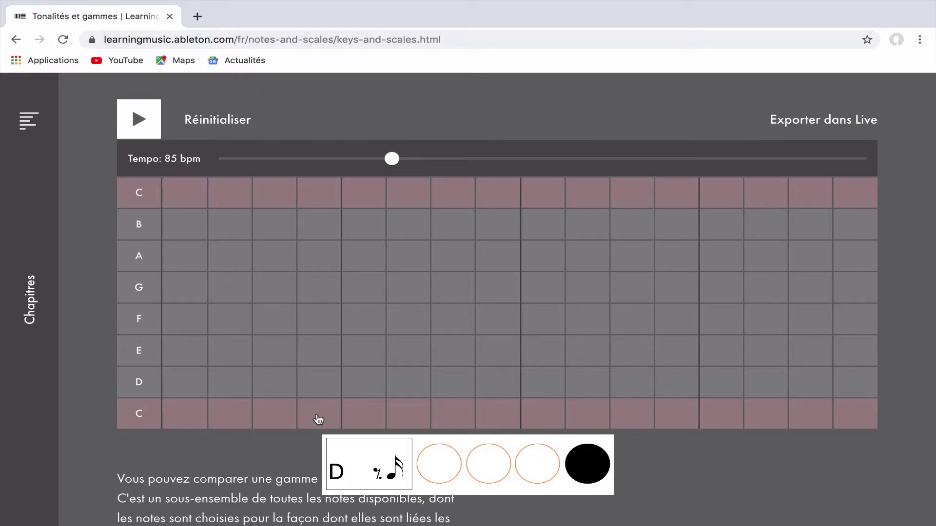
left_click(317, 415)
left_click(139, 123)
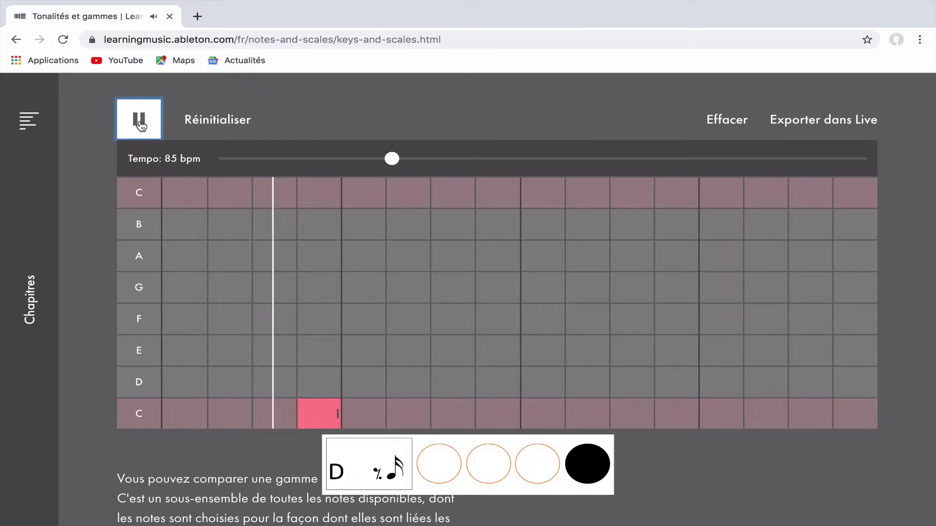
left_click(139, 122)
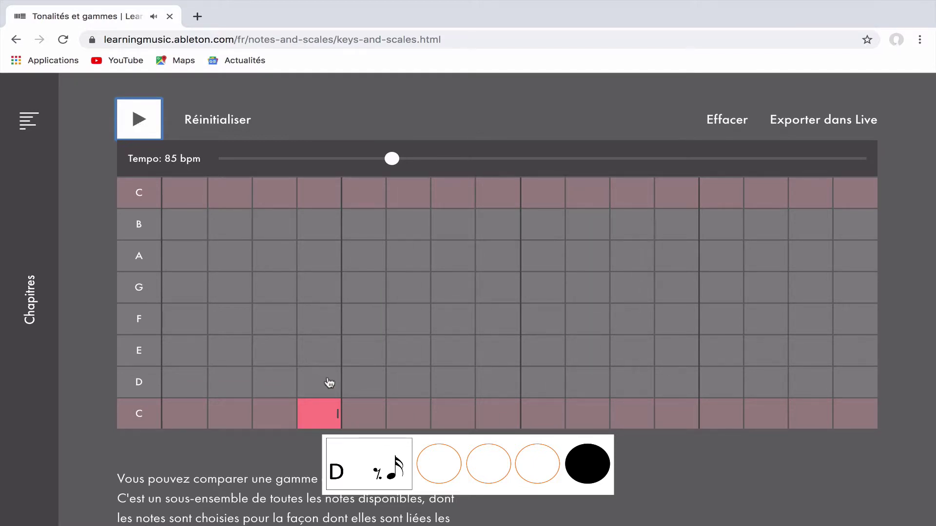
left_click(327, 414)
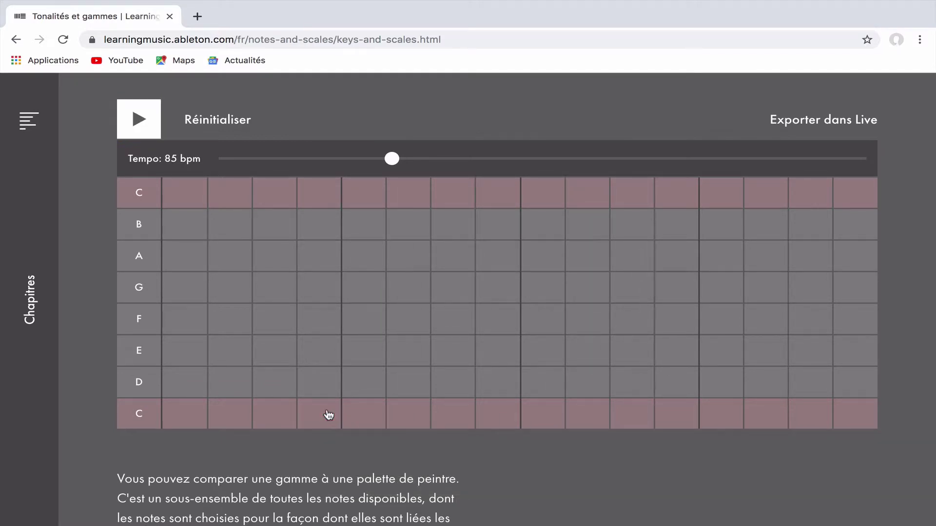
Build card E's rhythm (step 1, then a note on steps 2–4), play it, and clear it.
left_click(200, 413)
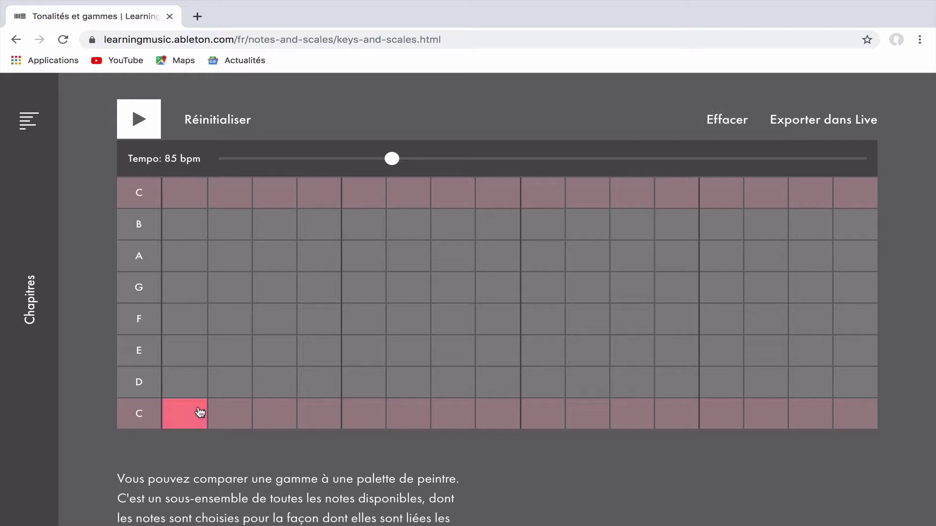
left_click(230, 413)
left_click_drag(249, 414, 326, 414)
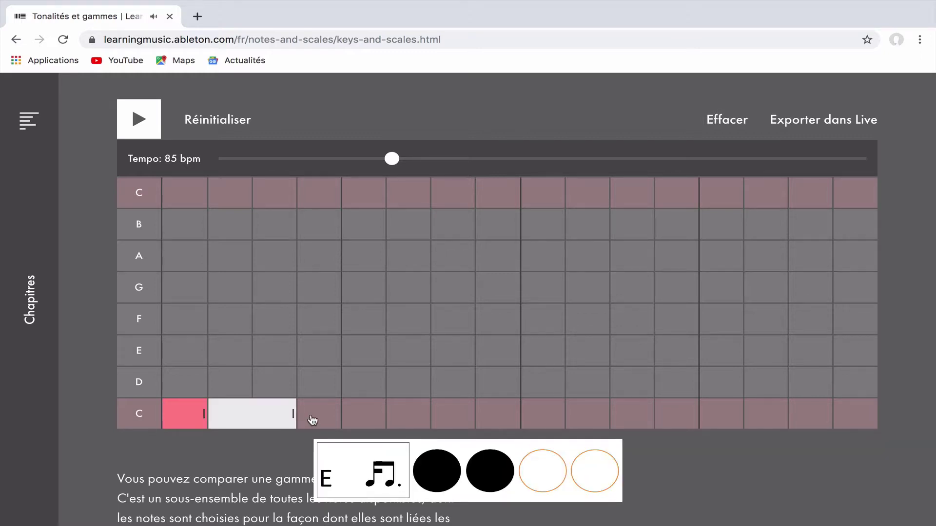
left_click(150, 121)
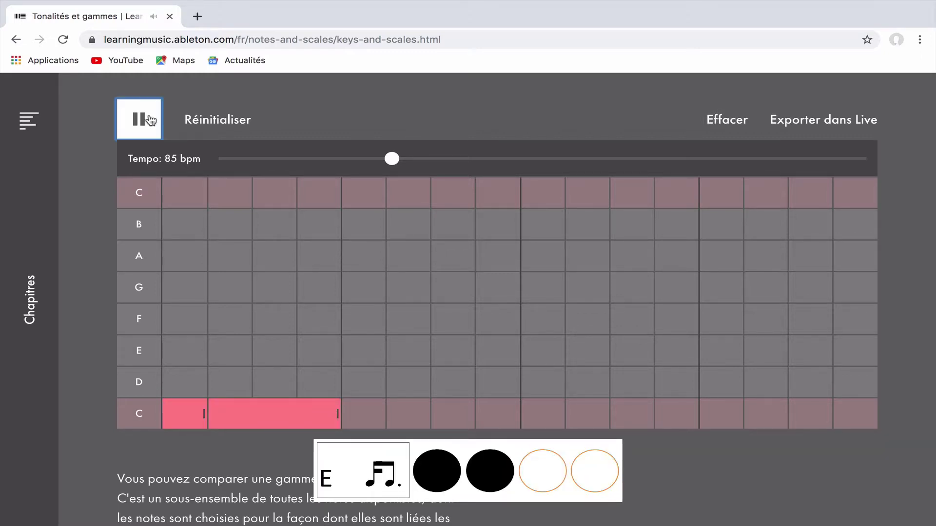
left_click(150, 120)
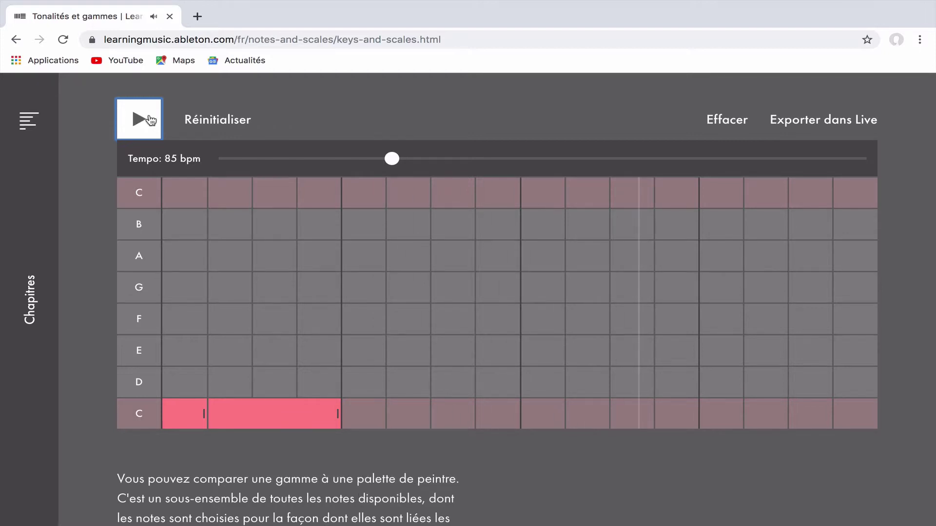
left_click(199, 413)
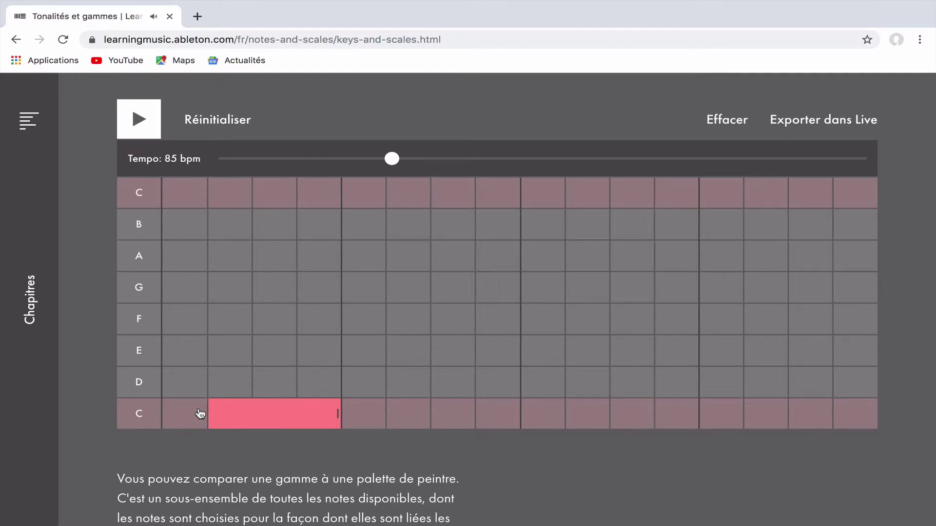
left_click(232, 415)
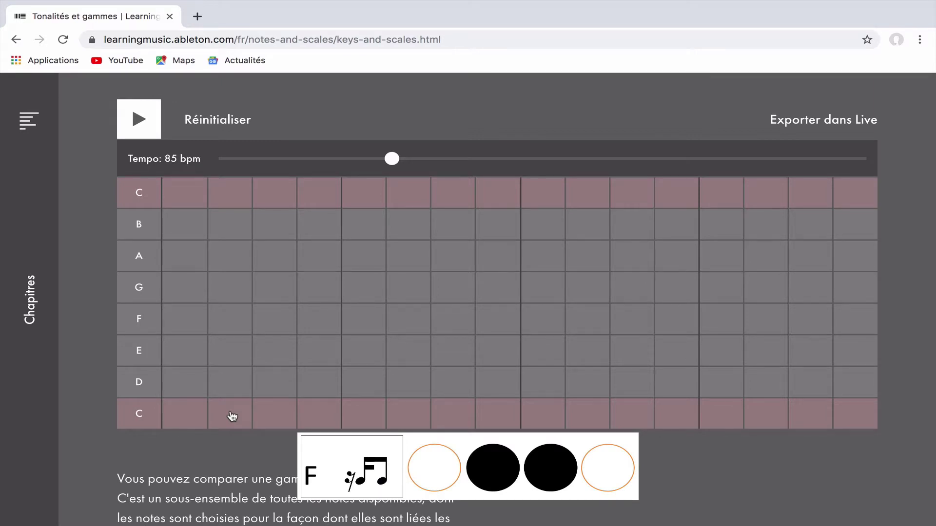
Play card F's rhythm: a step 2 note and a two-step note on steps 3–4, then clear.
left_click(225, 414)
left_click(270, 421)
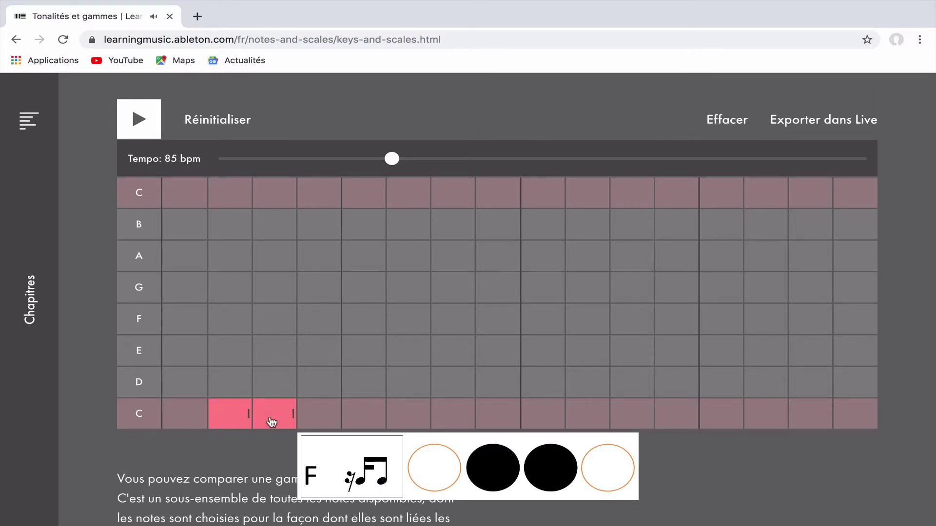
left_click_drag(293, 416, 337, 415)
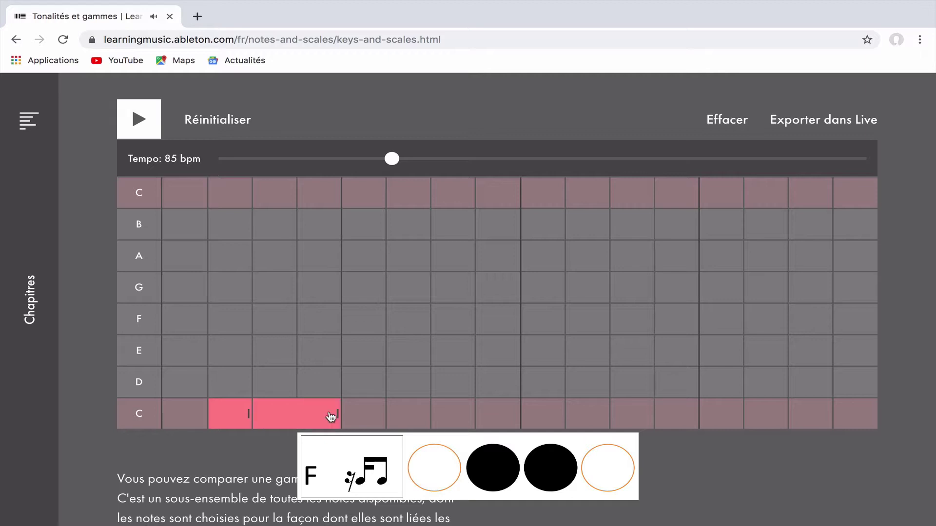
left_click(146, 125)
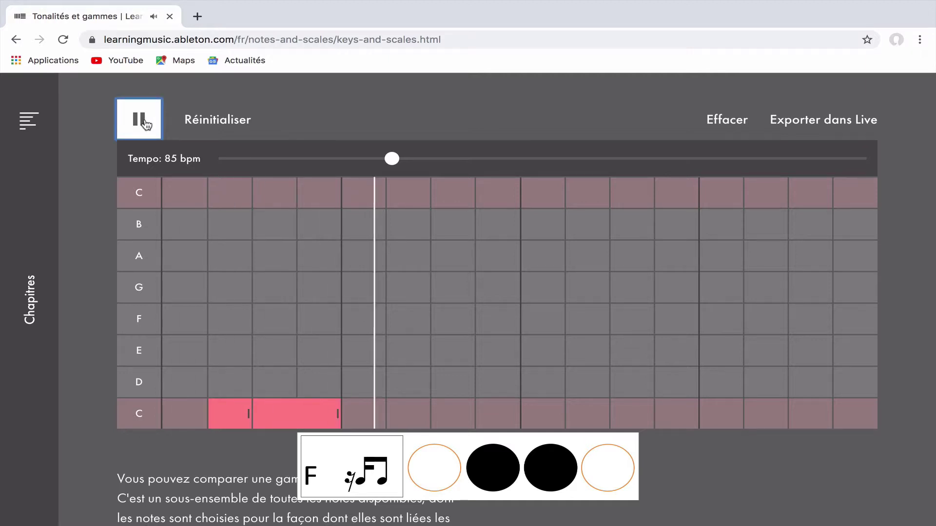
left_click(146, 125)
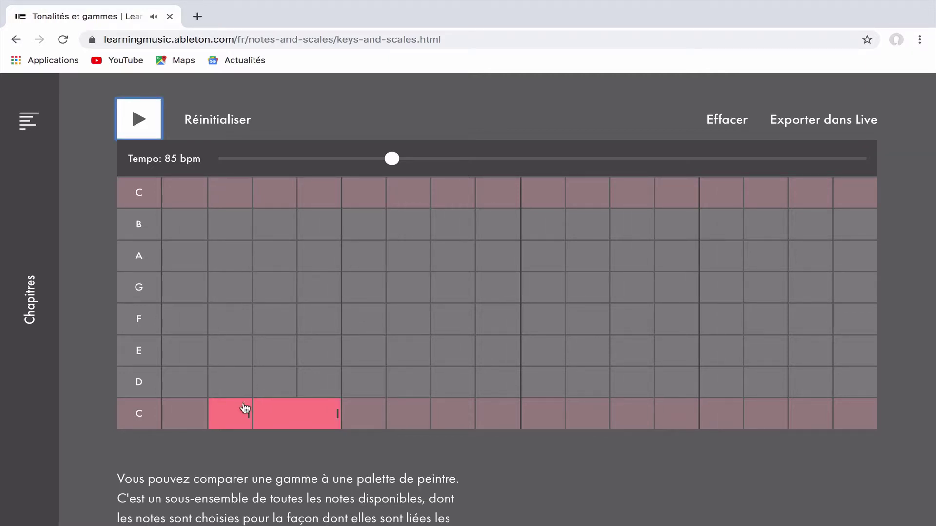
left_click(240, 417)
left_click(272, 421)
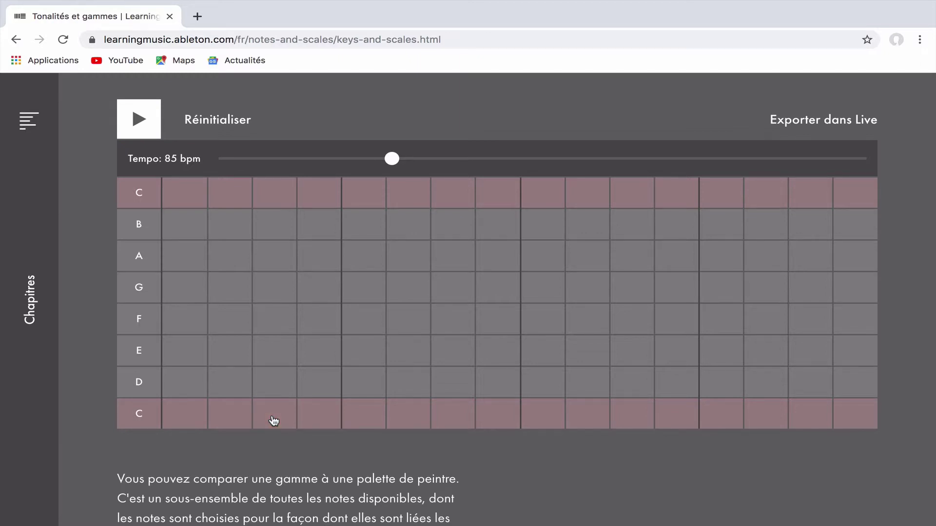
Play card G's rhythm with C notes on steps 3 and 4, then clear the row.
left_click(274, 420)
left_click(320, 422)
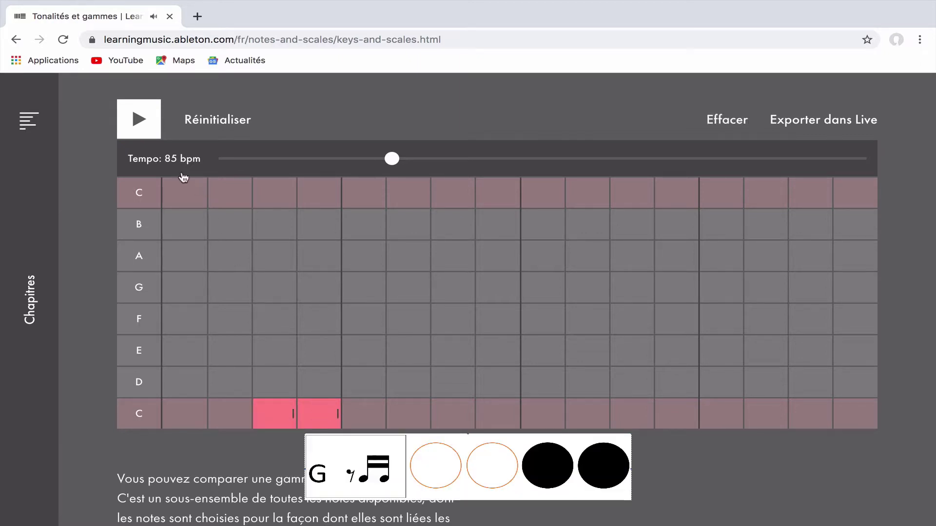
left_click(141, 121)
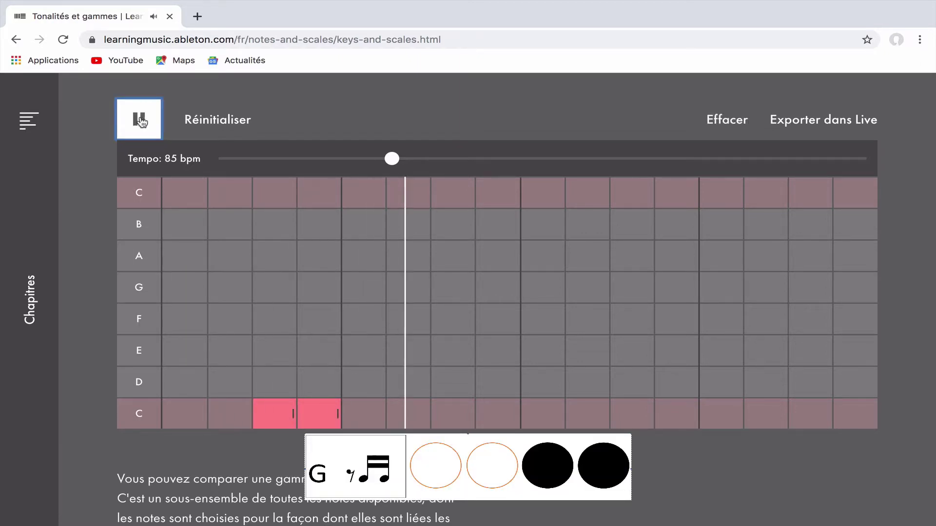
left_click(141, 121)
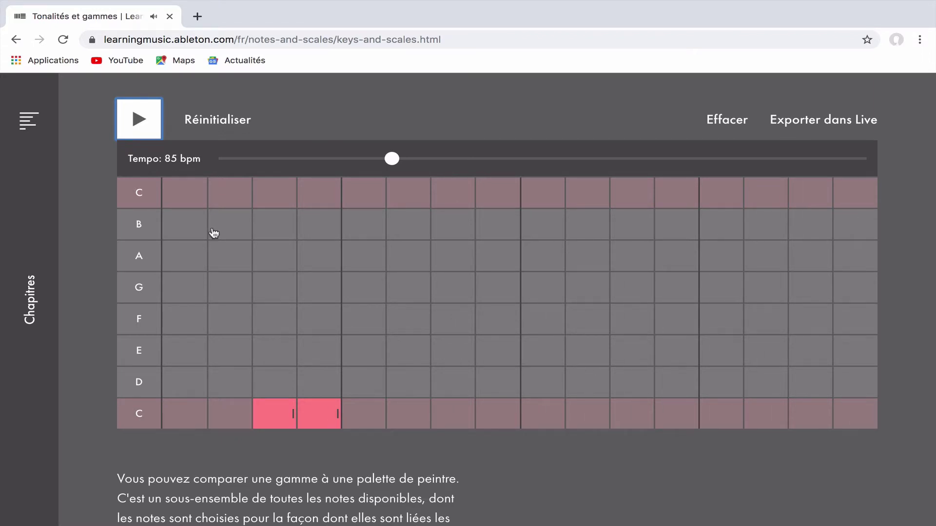
left_click(287, 424)
left_click(320, 424)
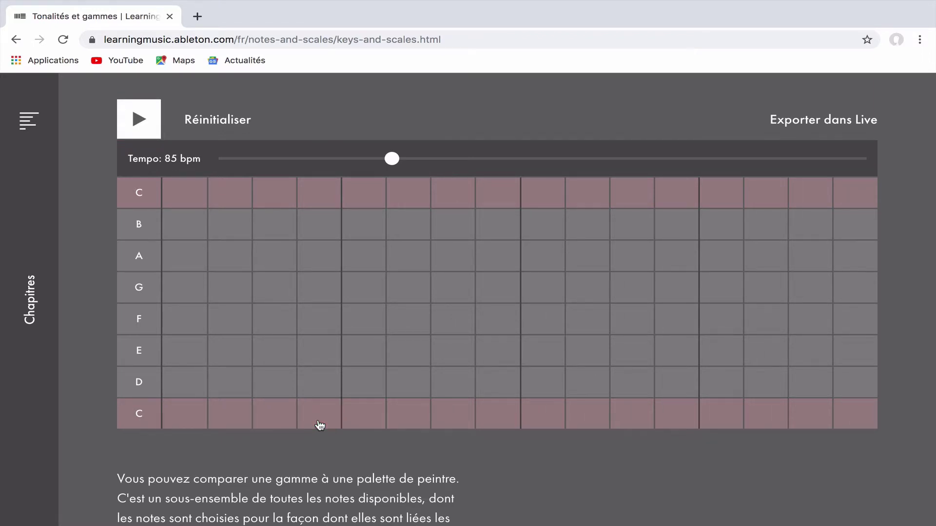
Play card H's rhythm (steps 1–3 note plus step 4), clear it, and draw a two-step note on steps 1–2.
left_click(320, 423)
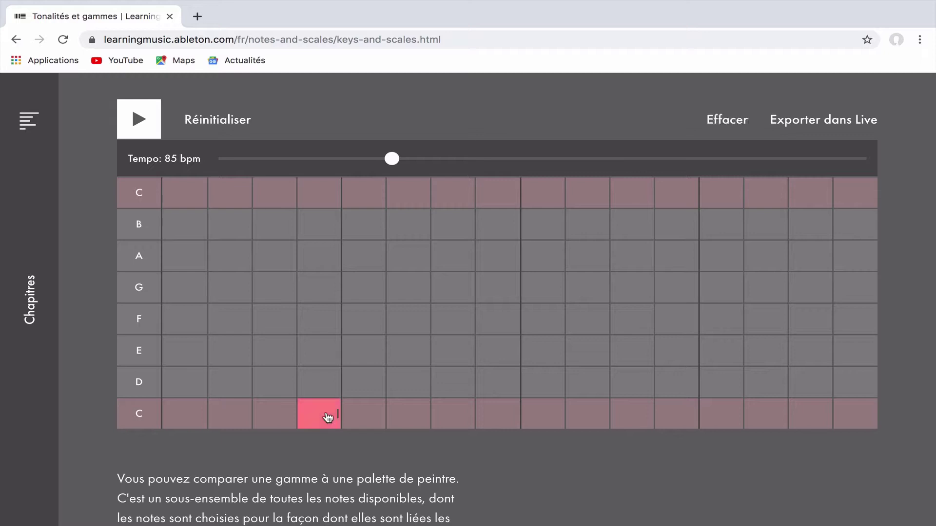
left_click(191, 418)
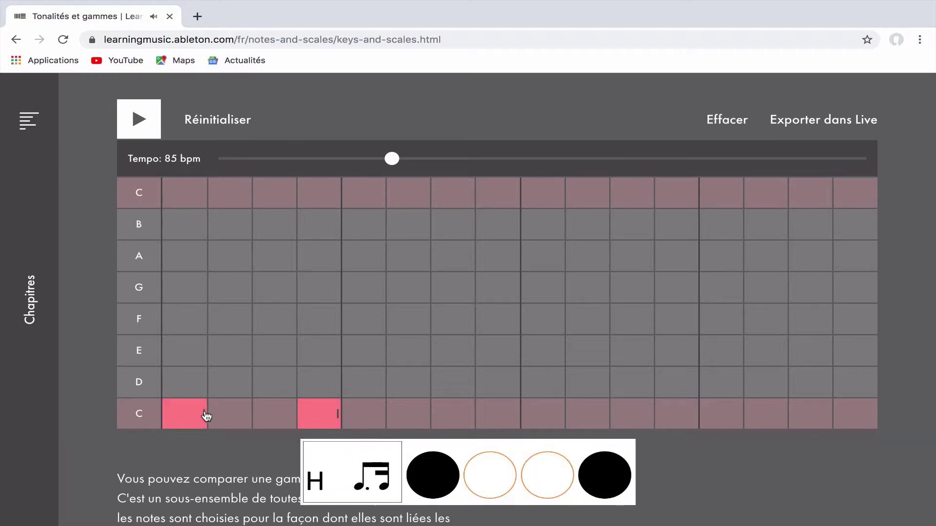
left_click_drag(207, 415, 295, 418)
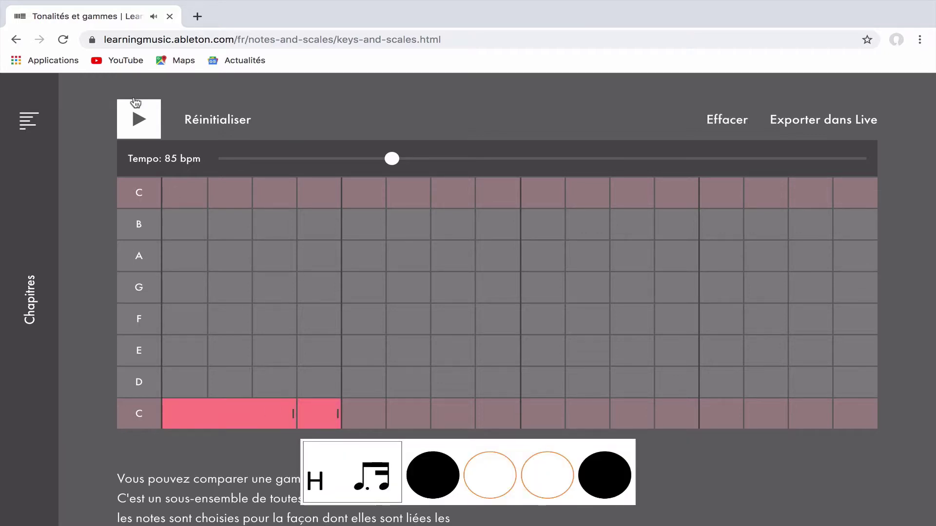
left_click(139, 119)
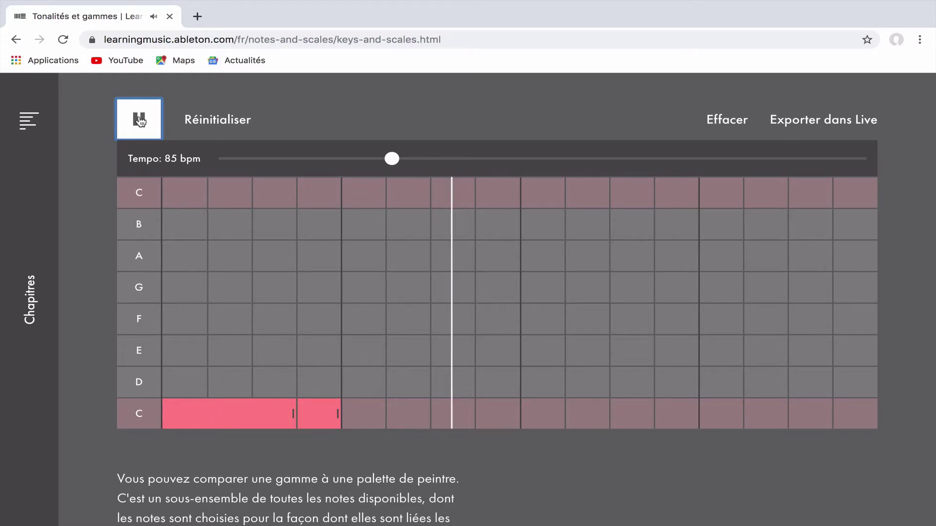
left_click(139, 120)
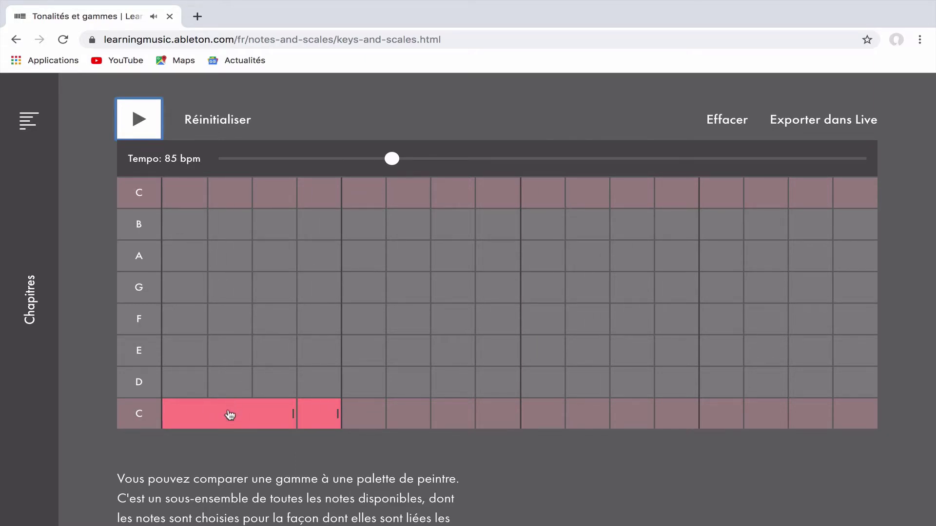
left_click(257, 414)
left_click(317, 416)
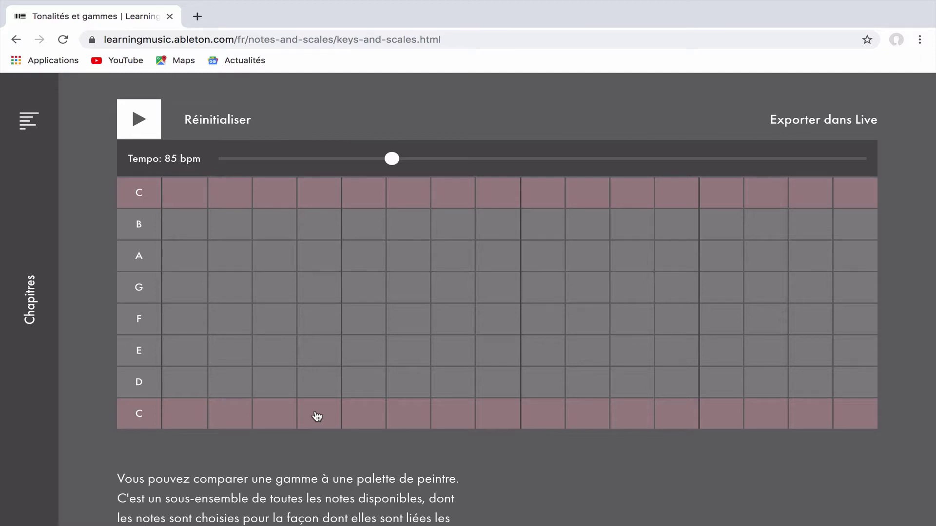
left_click_drag(192, 414, 328, 414)
Play card I's two two-step notes, then remove both.
left_click(146, 125)
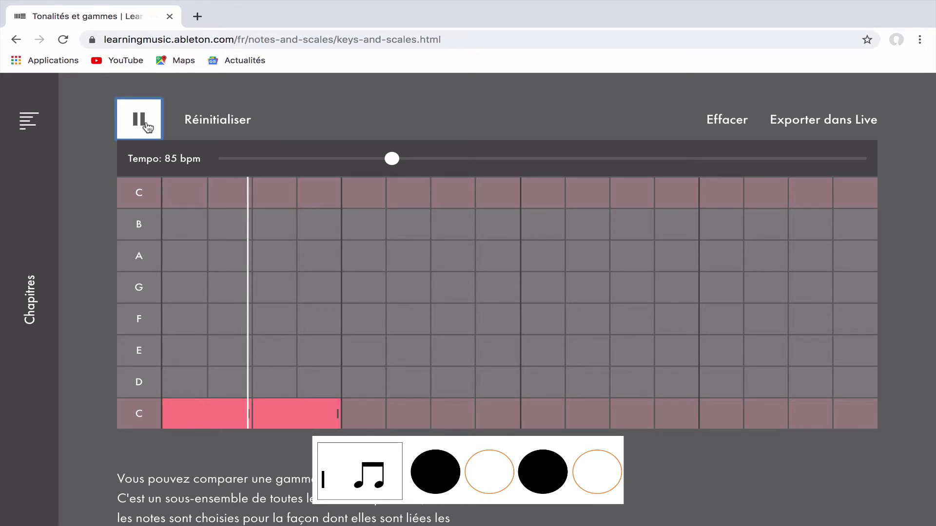
left_click(146, 125)
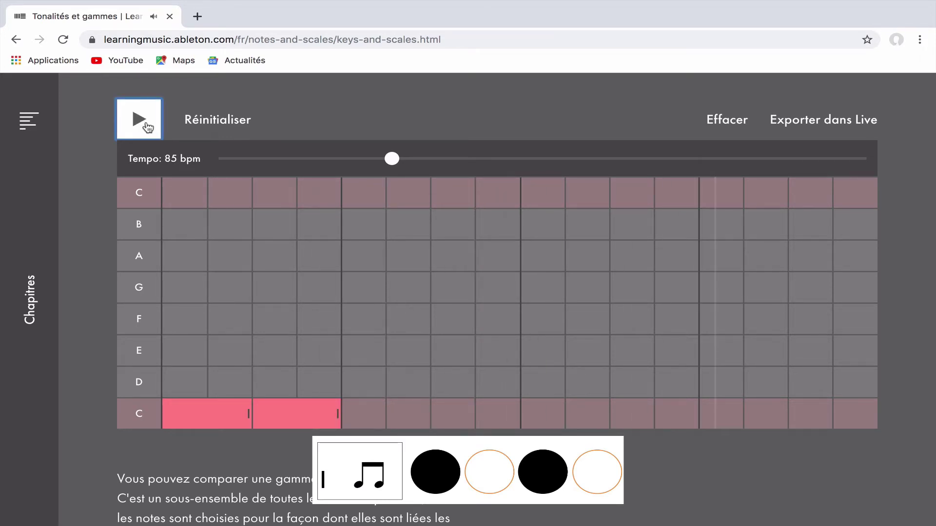
left_click(240, 414)
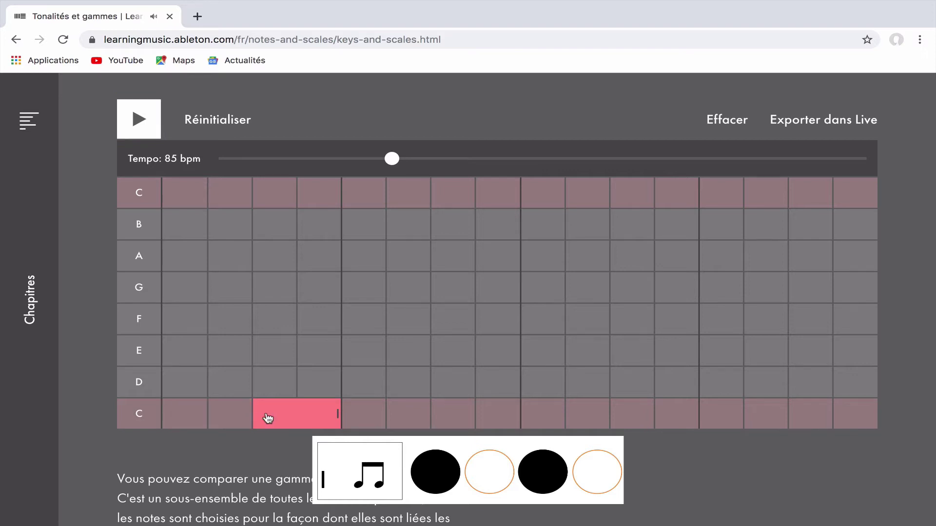
left_click(290, 415)
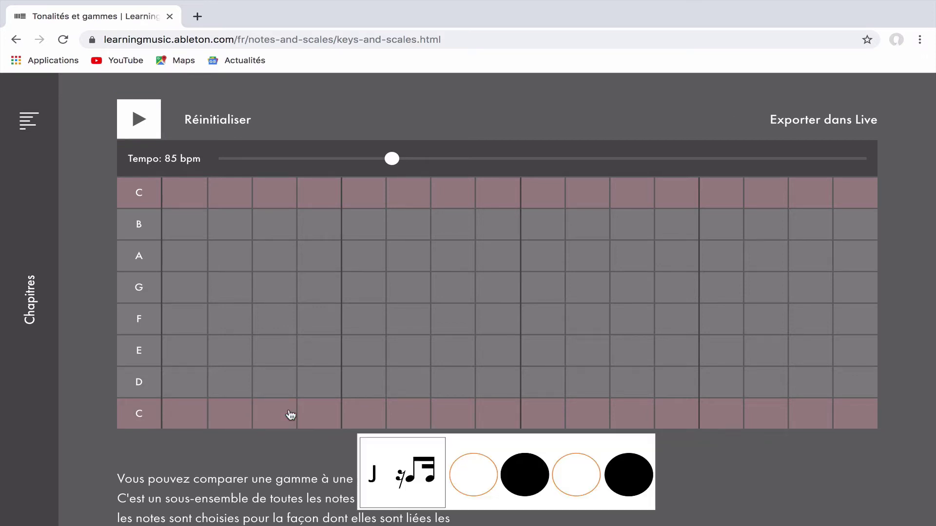
Play a rhythm with C notes on steps 2 and 4, then remove them.
left_click(240, 418)
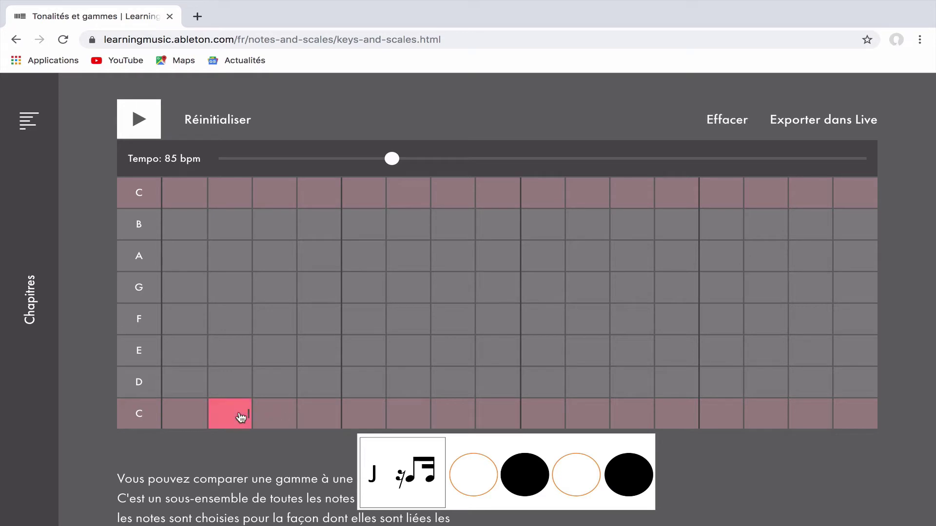
left_click(311, 414)
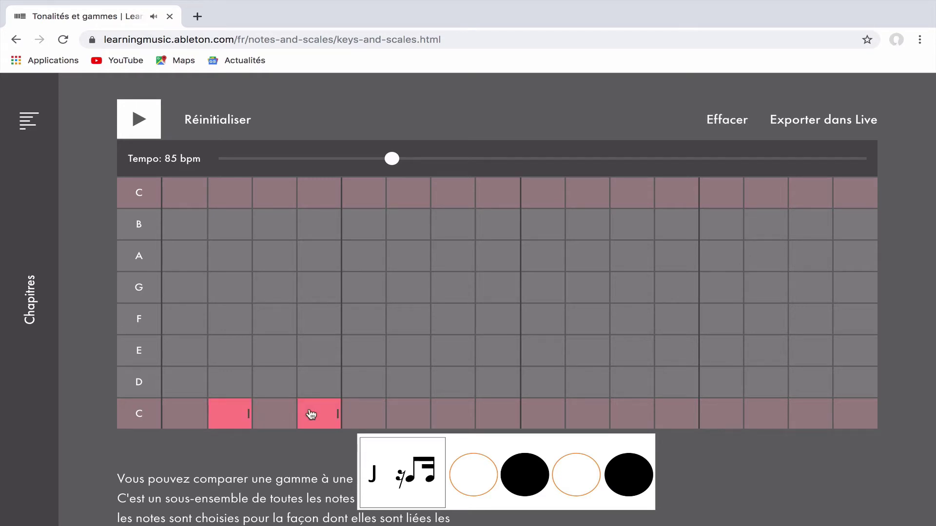
left_click(149, 127)
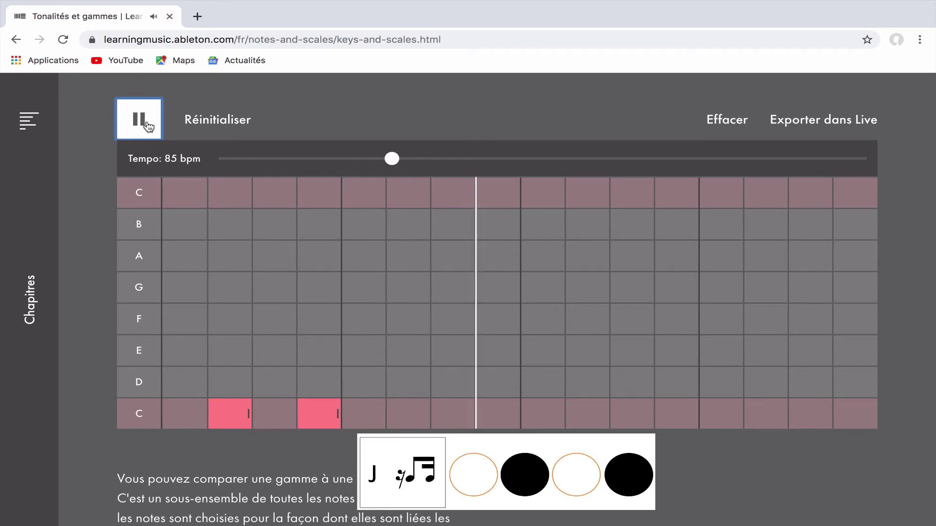
left_click(149, 127)
left_click(244, 423)
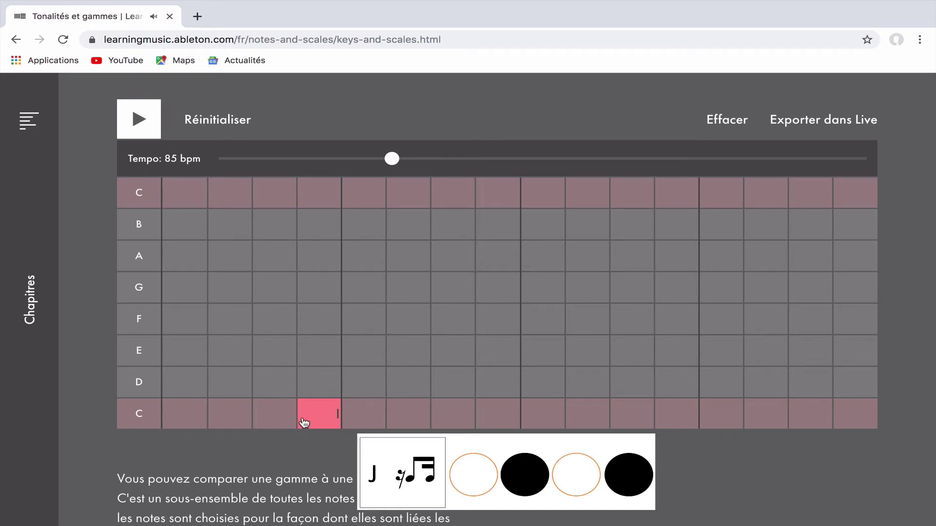
left_click(317, 423)
Play a rhythm with C notes on steps 1 and 3, then remove them.
left_click(193, 418)
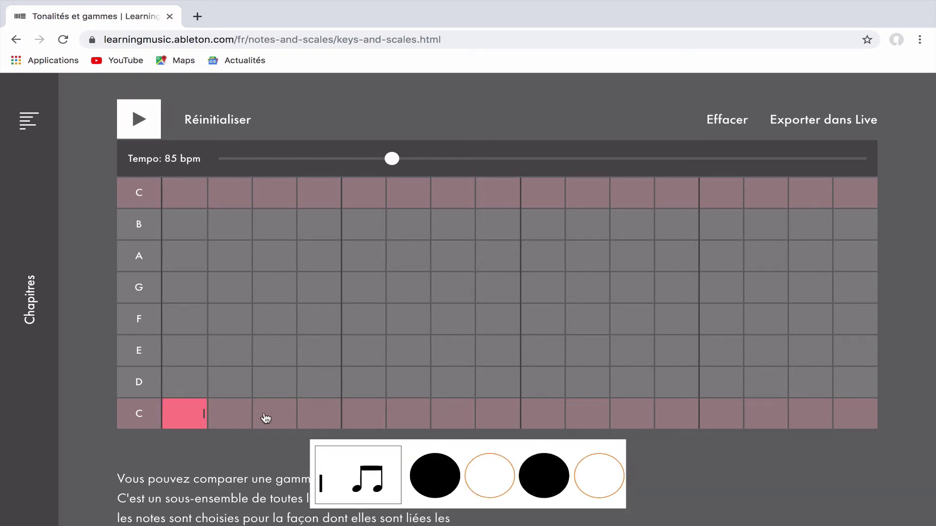
left_click(275, 416)
left_click(137, 124)
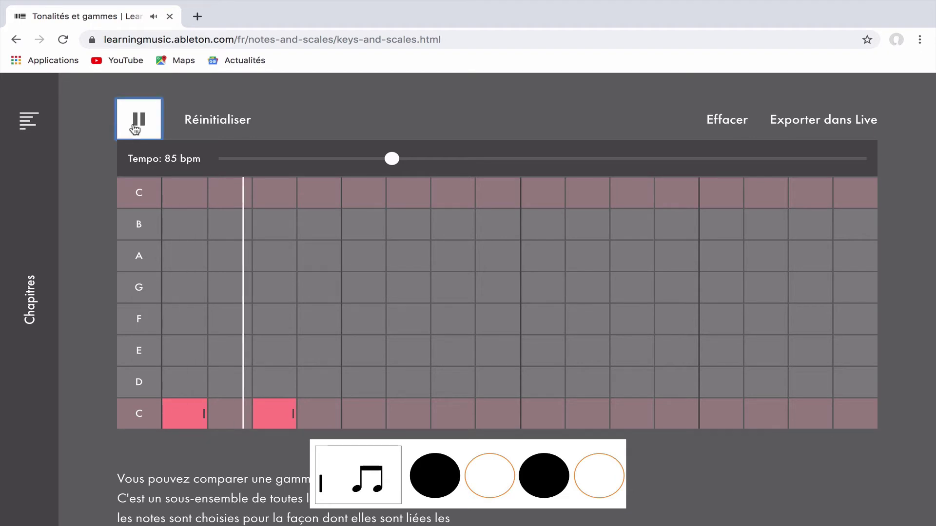
left_click(135, 128)
left_click(183, 420)
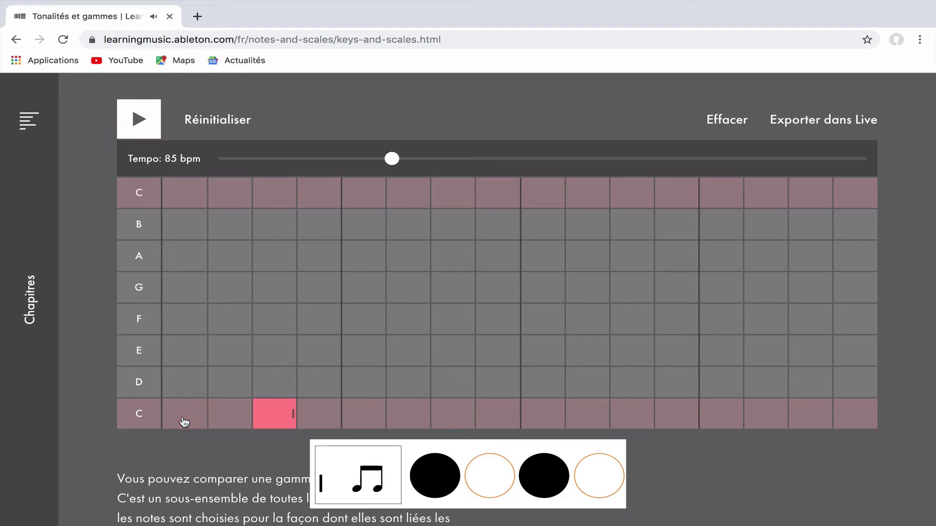
left_click(272, 419)
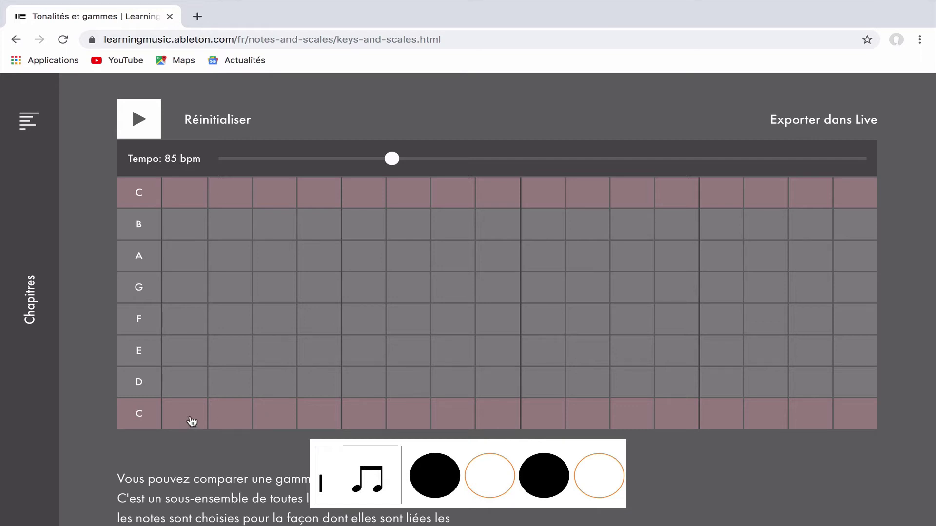
Play card K's rhythm (steps 1, 2, and a note on steps 3–4), then clear it.
left_click(192, 421)
left_click(232, 421)
left_click(277, 414)
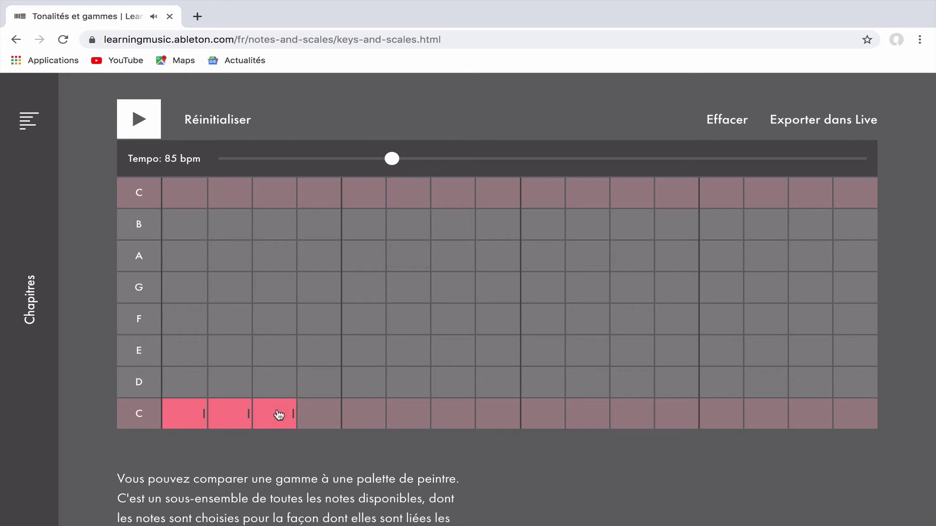
left_click_drag(294, 414, 319, 416)
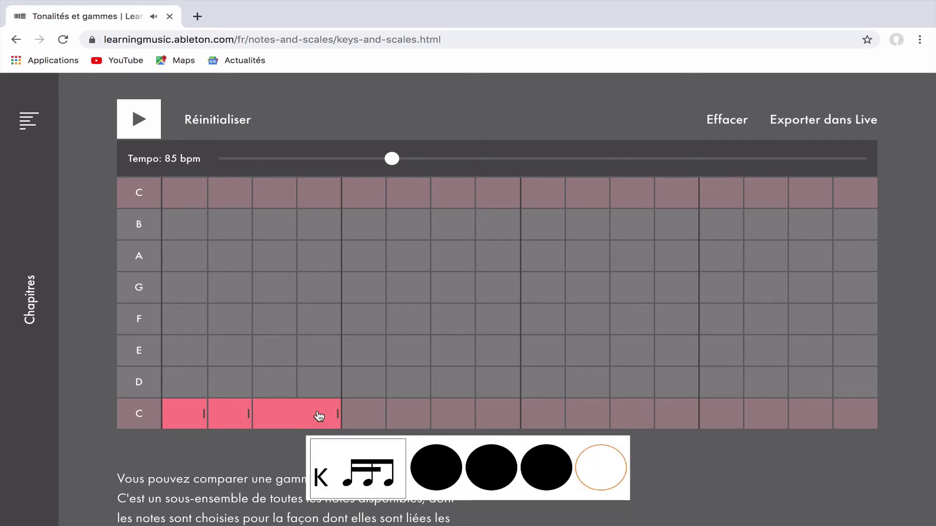
left_click(146, 117)
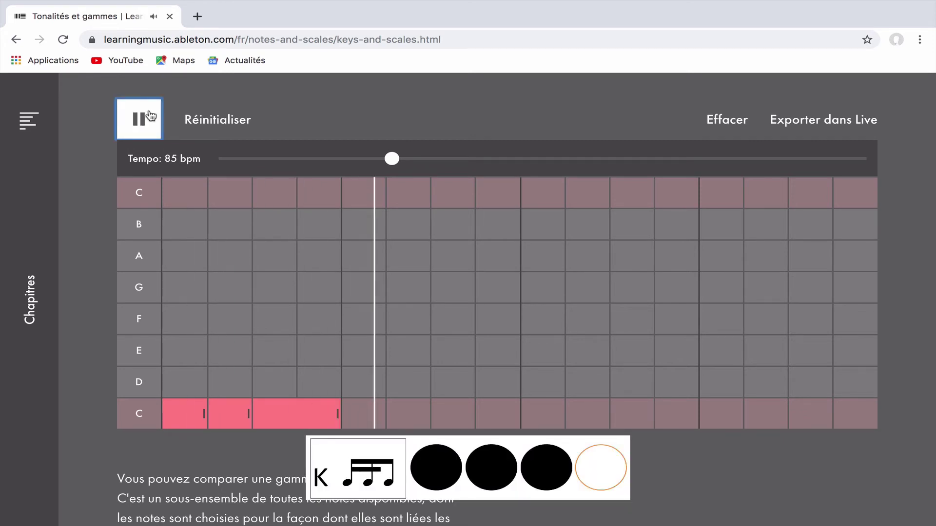
left_click(150, 115)
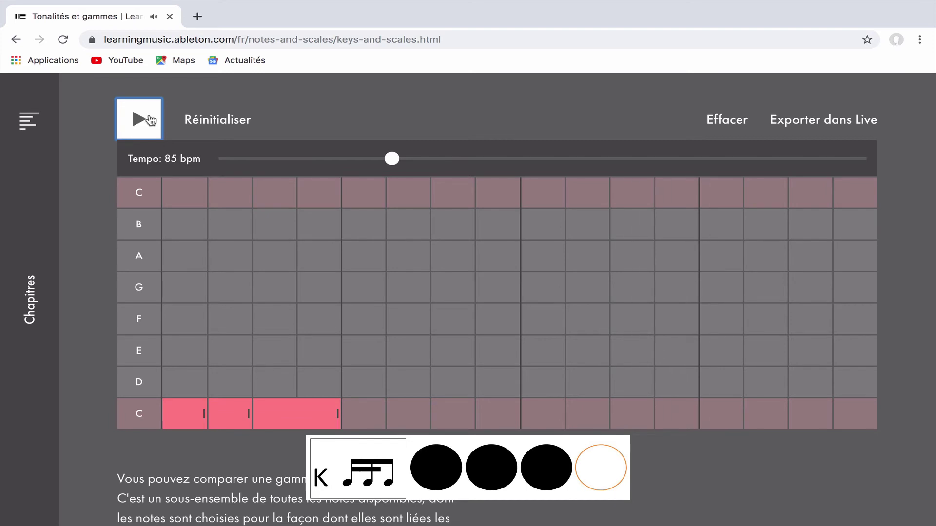
left_click(197, 423)
left_click(230, 419)
left_click(280, 419)
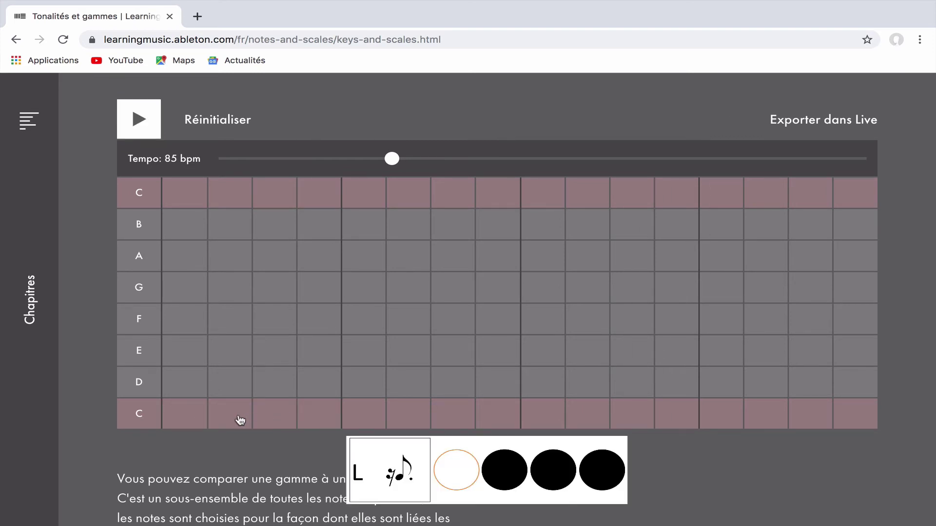
Play card L's rhythm with C notes on steps 2, 3 and 4.
left_click(240, 420)
left_click(278, 419)
left_click(327, 421)
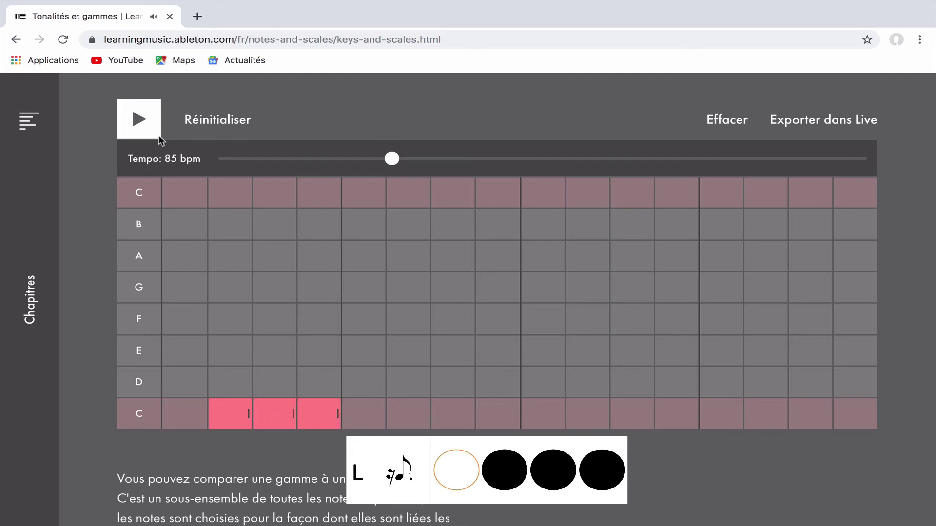
left_click(141, 117)
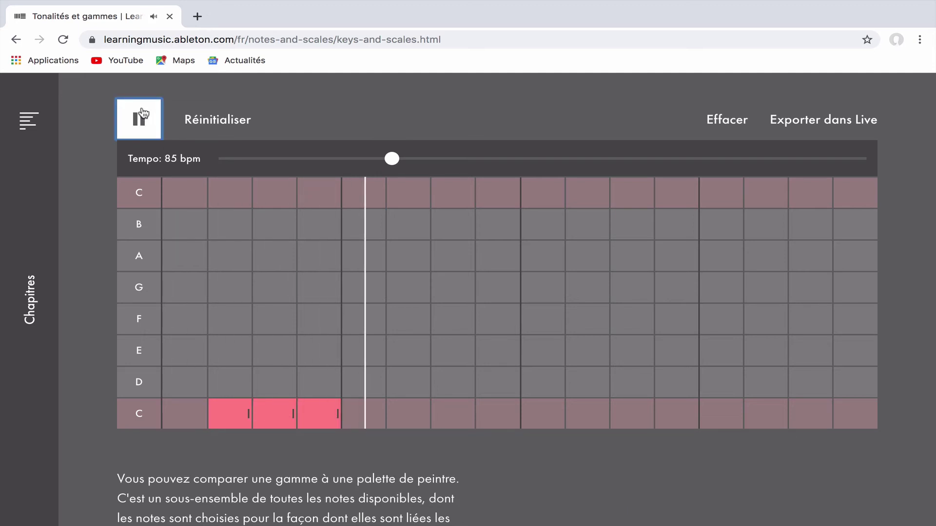
left_click(141, 115)
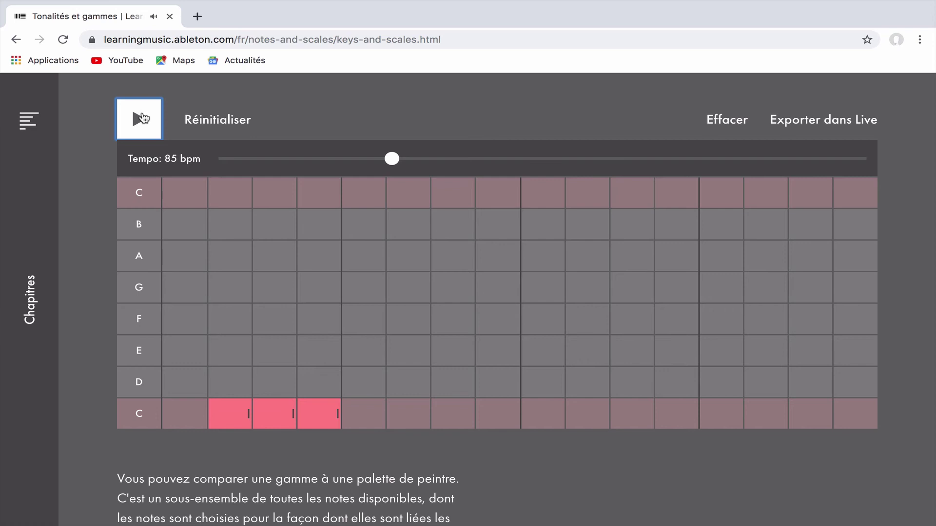
Change the notes to steps 1, 3 and 4 for card M and play it.
left_click(248, 411)
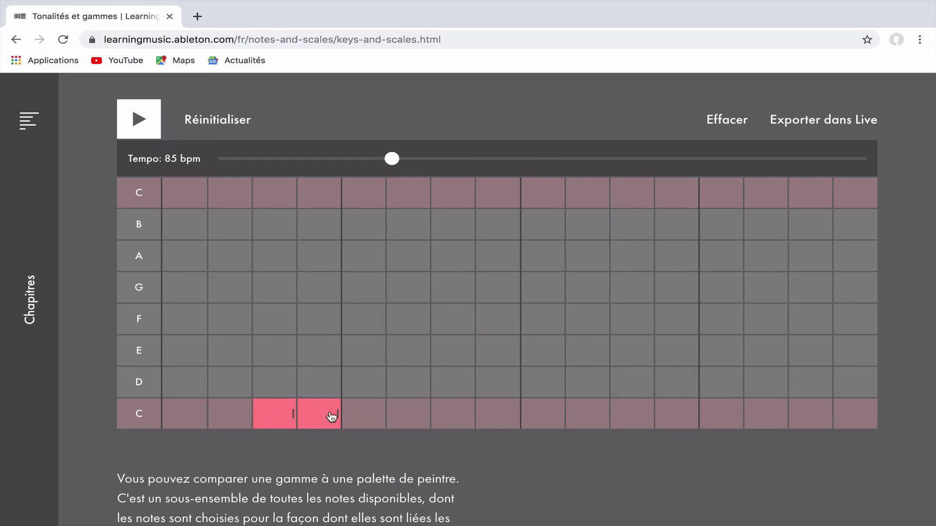
left_click(192, 415)
left_click(142, 121)
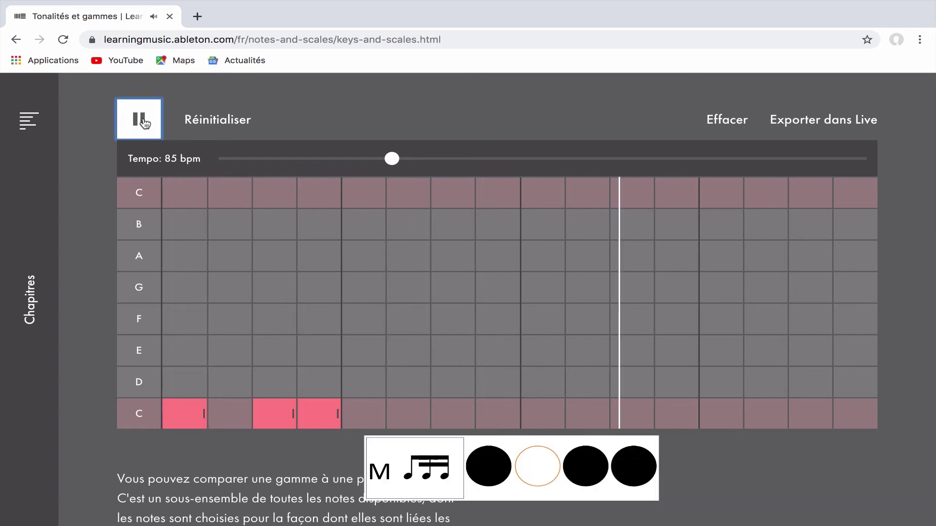
Move the step 3 note to step 2 for card N and play it.
left_click(142, 122)
left_click(275, 412)
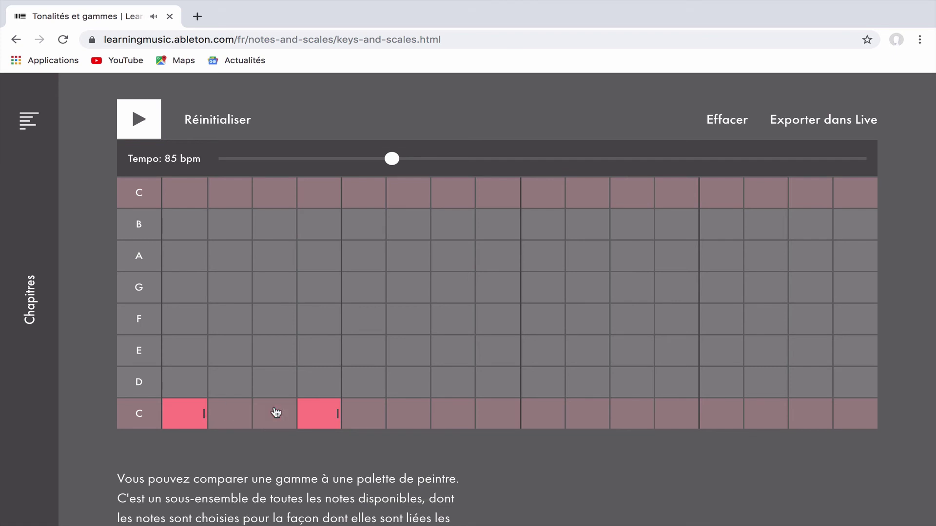
left_click(231, 413)
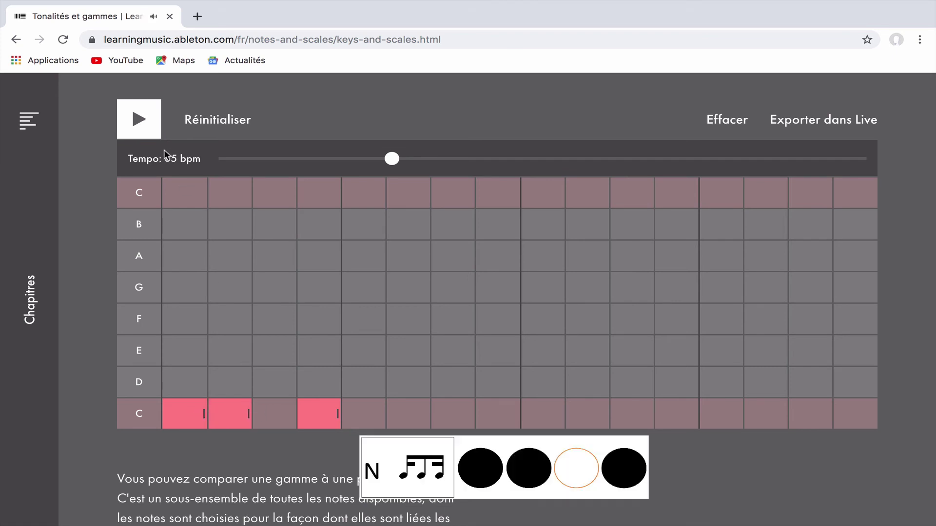
left_click(149, 133)
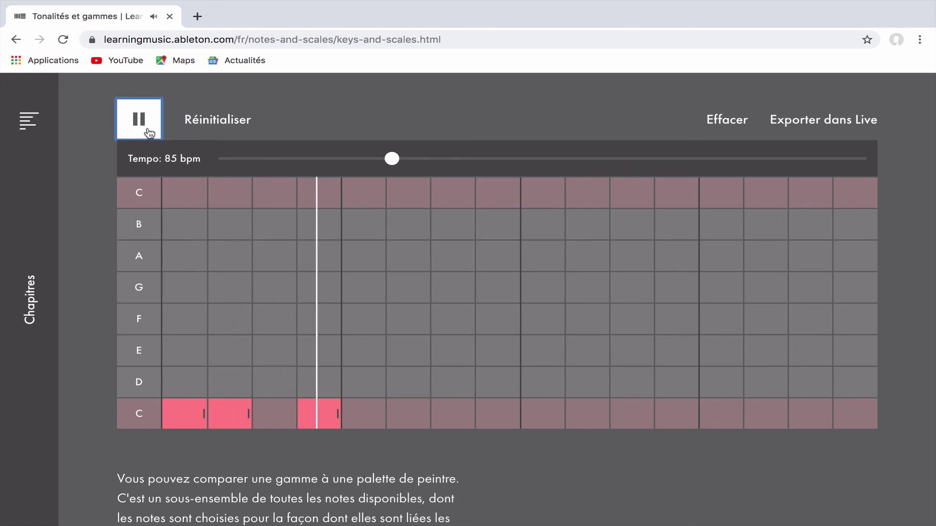
left_click(149, 133)
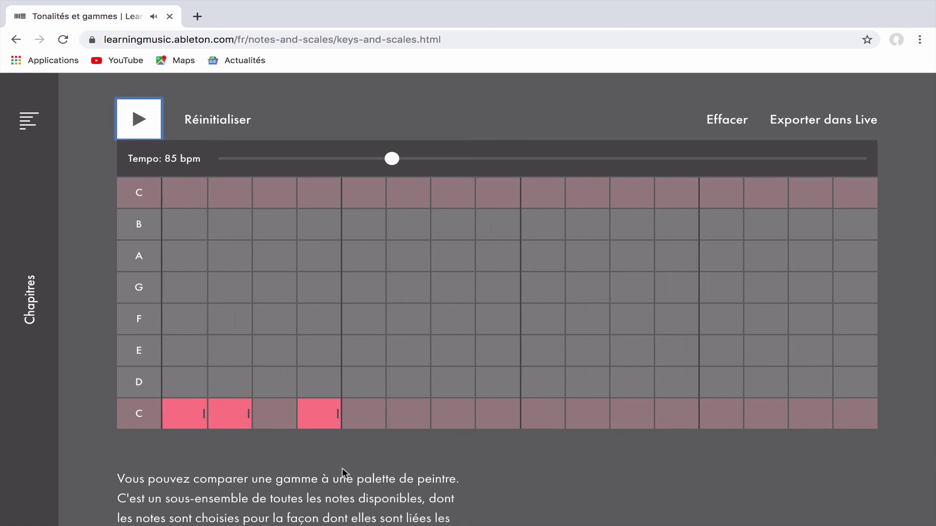
Play card O's four C notes, delete them all, then play the empty rest pattern.
left_click(283, 419)
left_click(148, 128)
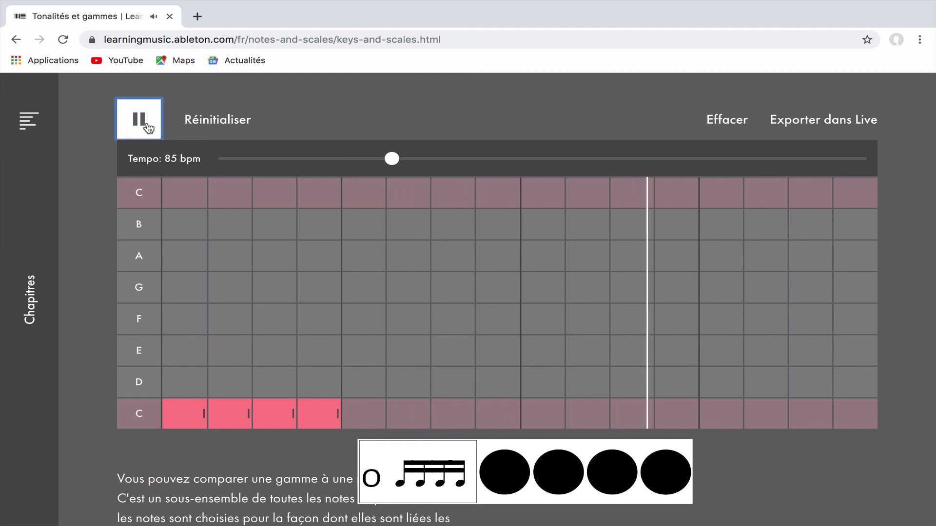
left_click(149, 128)
left_click_drag(192, 386, 338, 413)
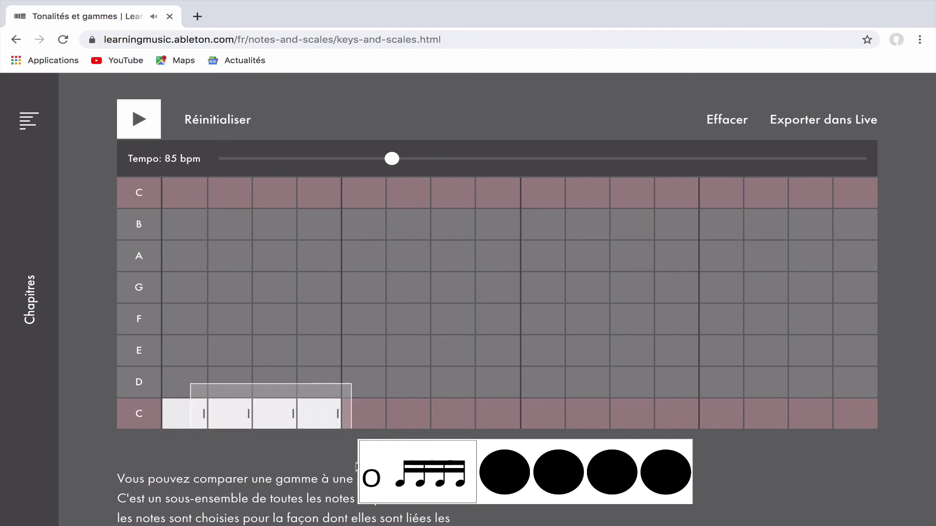
key("Delete")
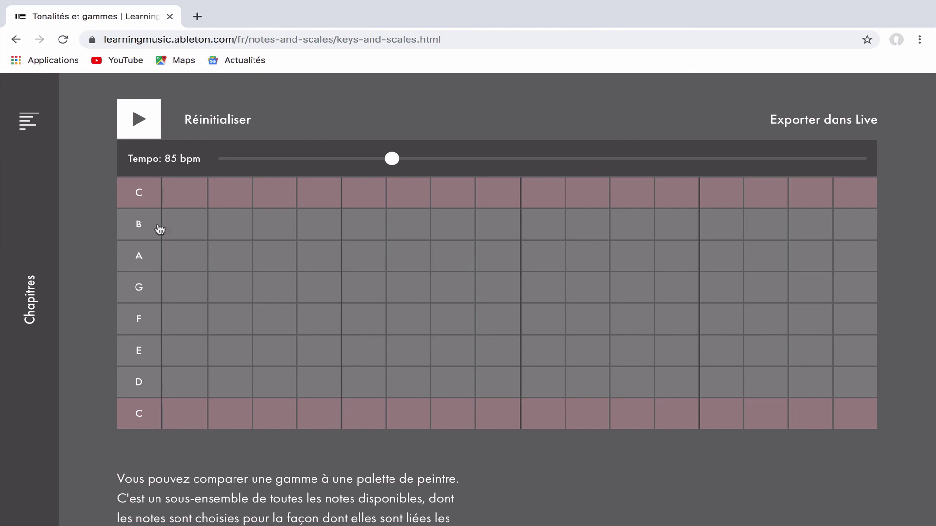
left_click(142, 132)
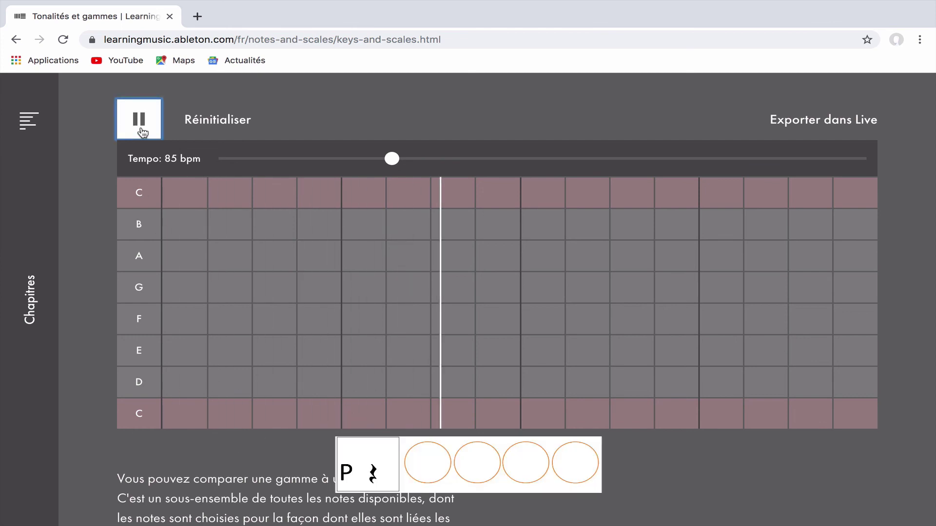
left_click(143, 132)
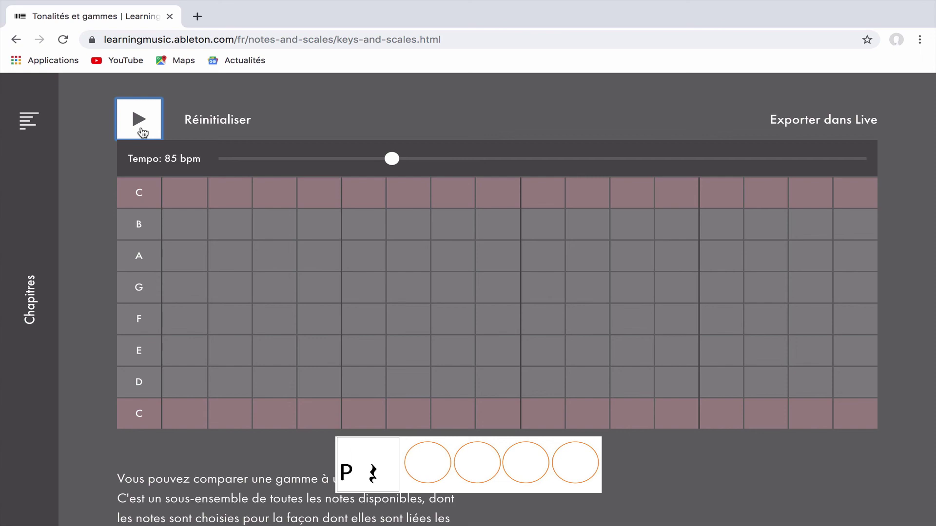